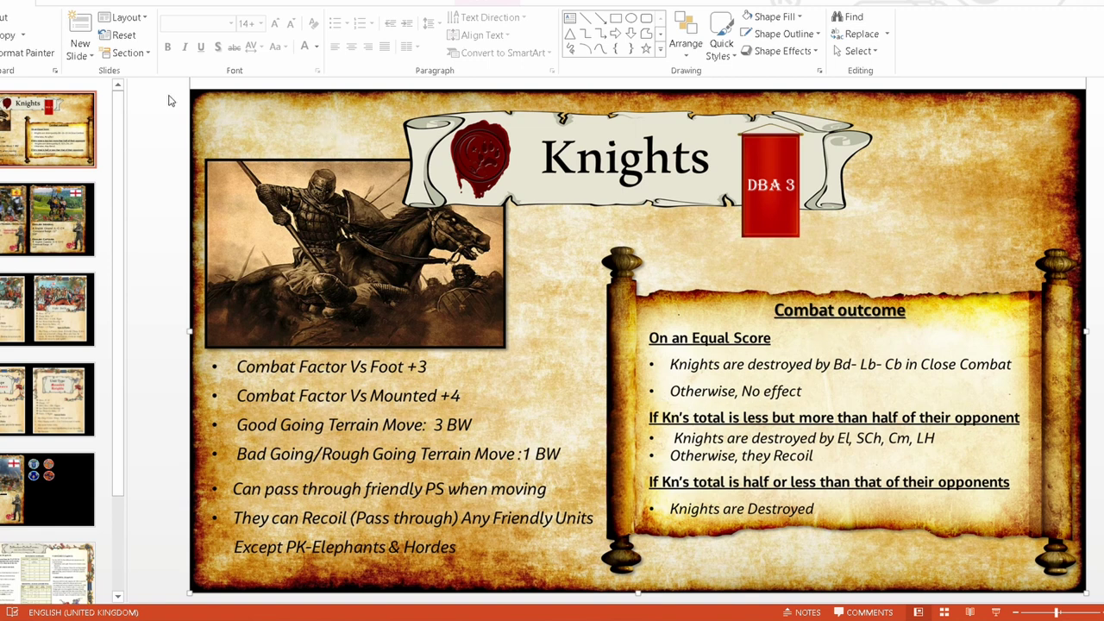
Resize the Knights card picture into slide 1's upper-left corner, then go to slide 2.
{"action": "left_click_drag", "start_coordinate": [199, 96], "coordinate": [553, 303]}
{"action": "left_click_drag", "start_coordinate": [756, 424], "coordinate": [499, 301]}
{"action": "left_click_drag", "start_coordinate": [296, 181], "coordinate": [449, 270]}
{"action": "left_click_drag", "start_coordinate": [592, 379], "coordinate": [406, 267]}
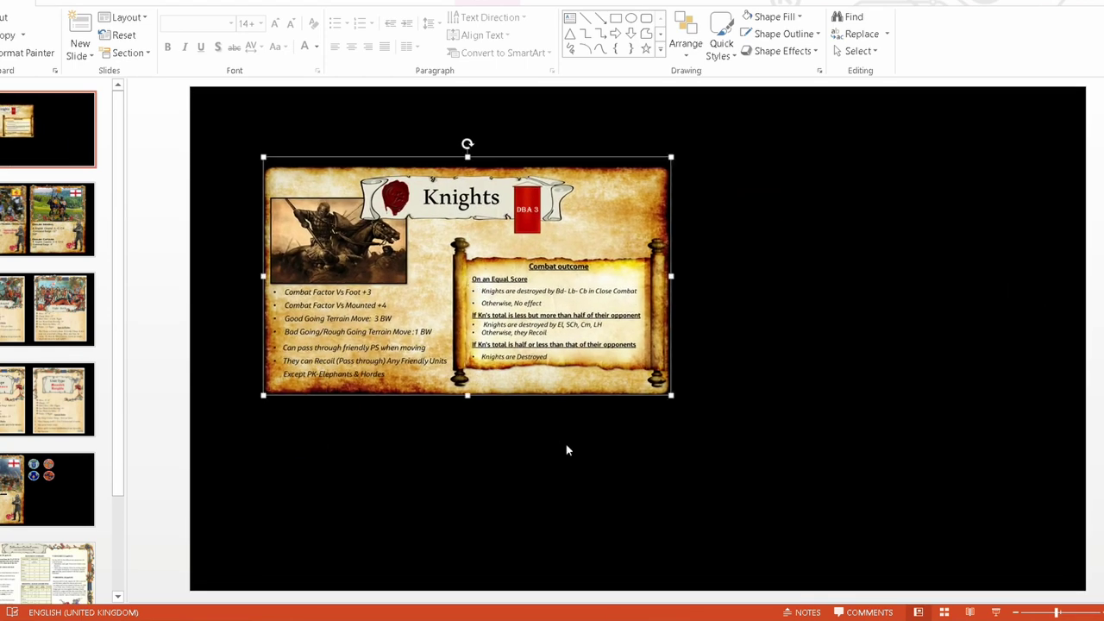
{"action": "left_click_drag", "start_coordinate": [499, 328], "coordinate": [481, 304]}
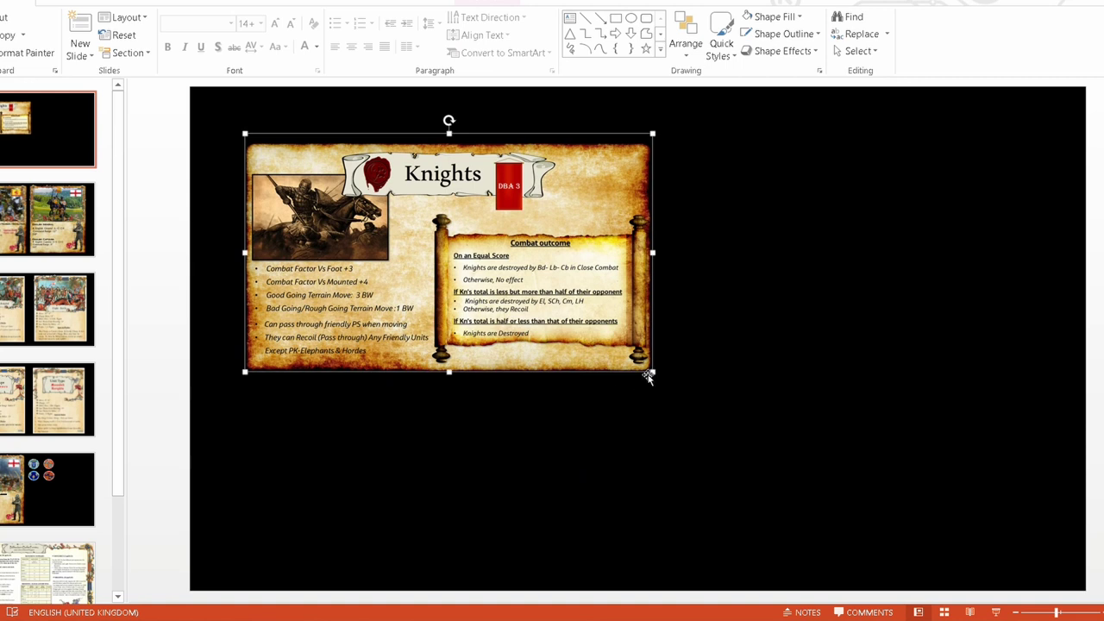
{"action": "left_click_drag", "start_coordinate": [651, 373], "coordinate": [691, 394]}
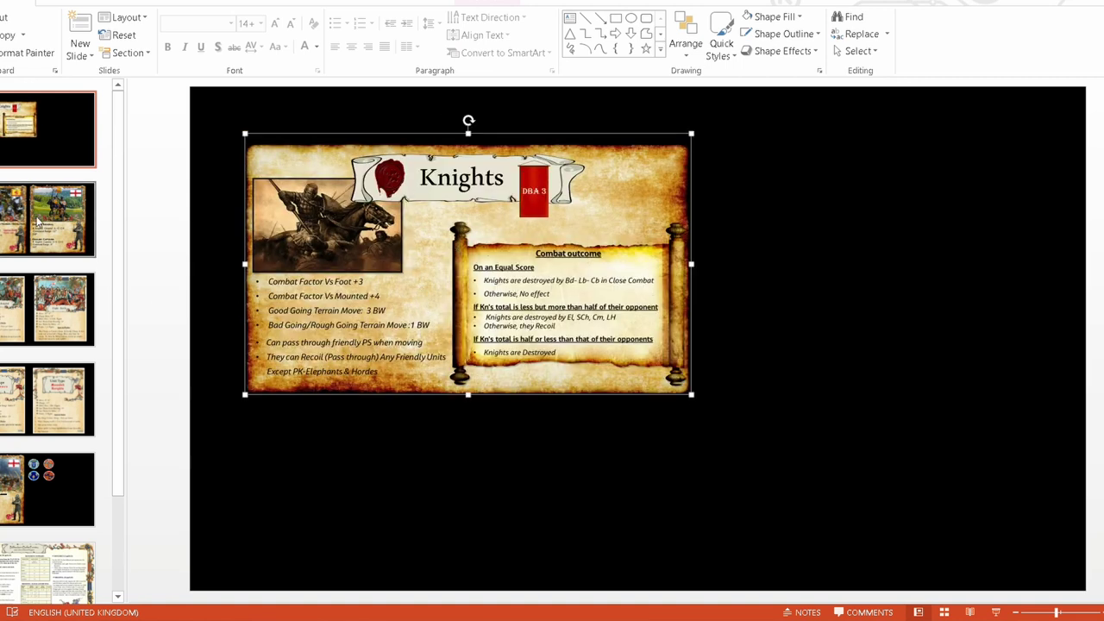
{"action": "left_click", "coordinate": [13, 198]}
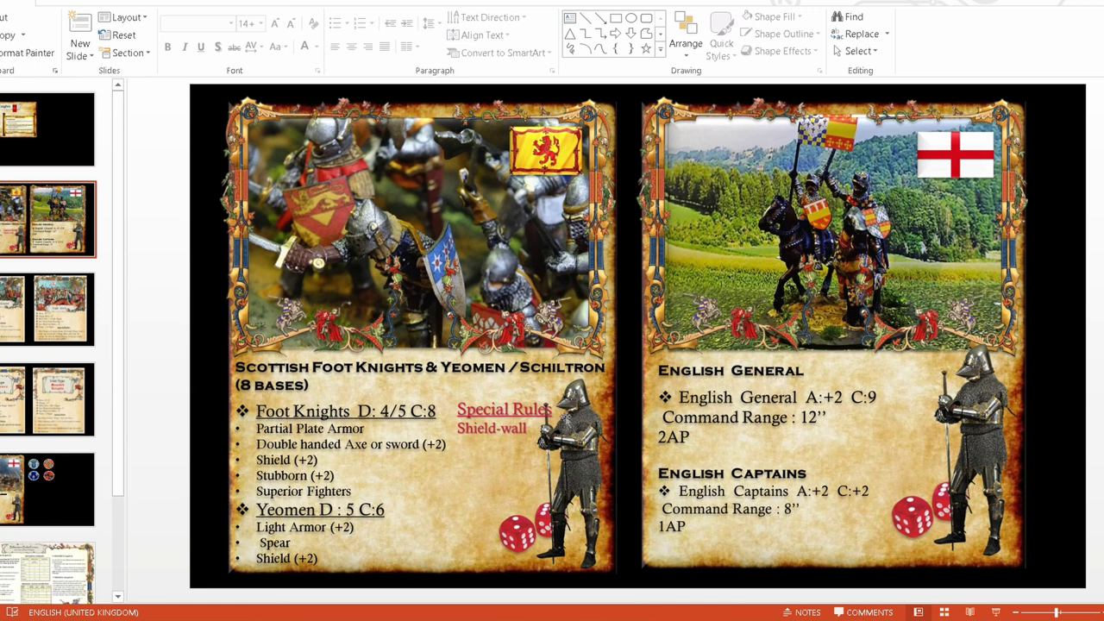
Shrink the Scottish Foot Knights card and reposition it higher, then go to slide 3.
{"action": "left_click", "coordinate": [395, 240]}
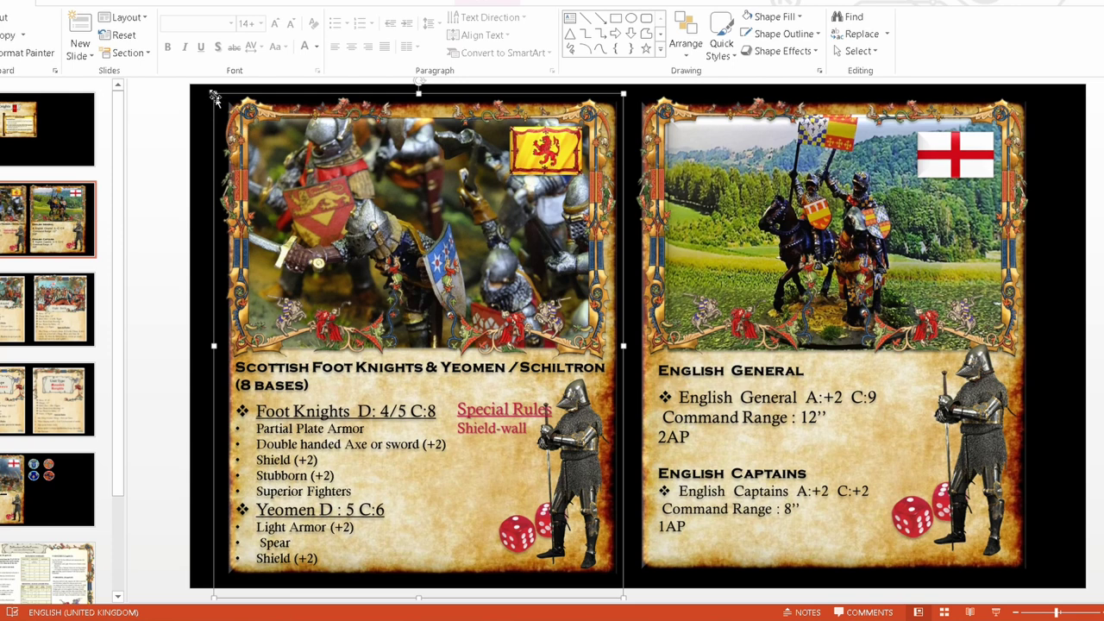
{"action": "left_click_drag", "start_coordinate": [214, 92], "coordinate": [439, 370]}
{"action": "left_click_drag", "start_coordinate": [514, 454], "coordinate": [422, 316]}
{"action": "left_click_drag", "start_coordinate": [439, 458], "coordinate": [440, 506]}
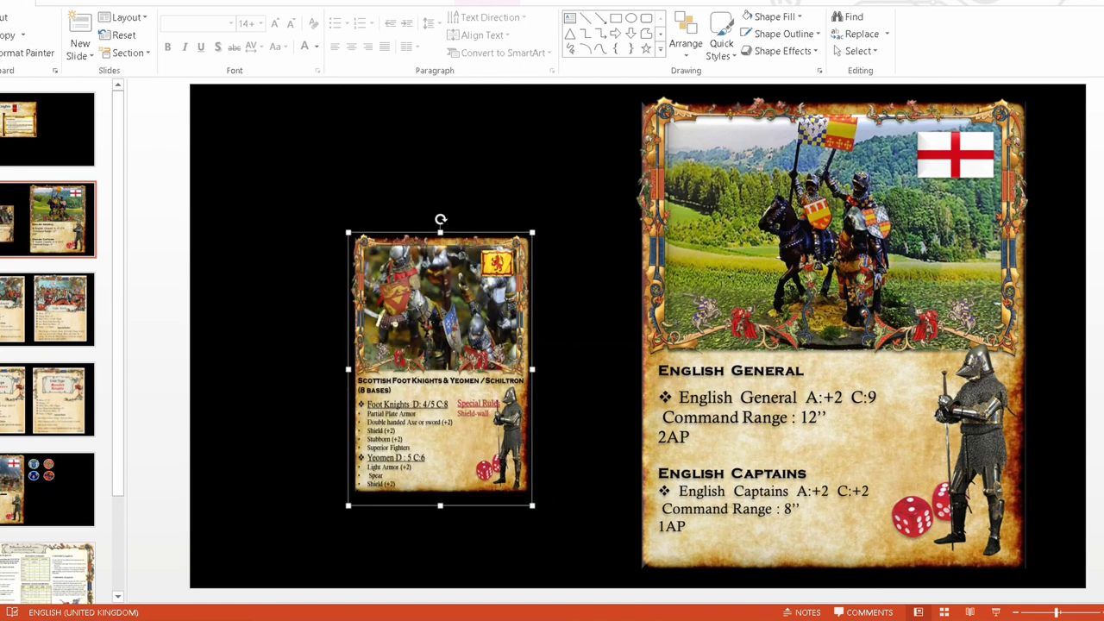
{"action": "key", "text": "ctrl+z"}
{"action": "left_click_drag", "start_coordinate": [343, 306], "coordinate": [311, 249]}
{"action": "left_click", "coordinate": [2, 319]}
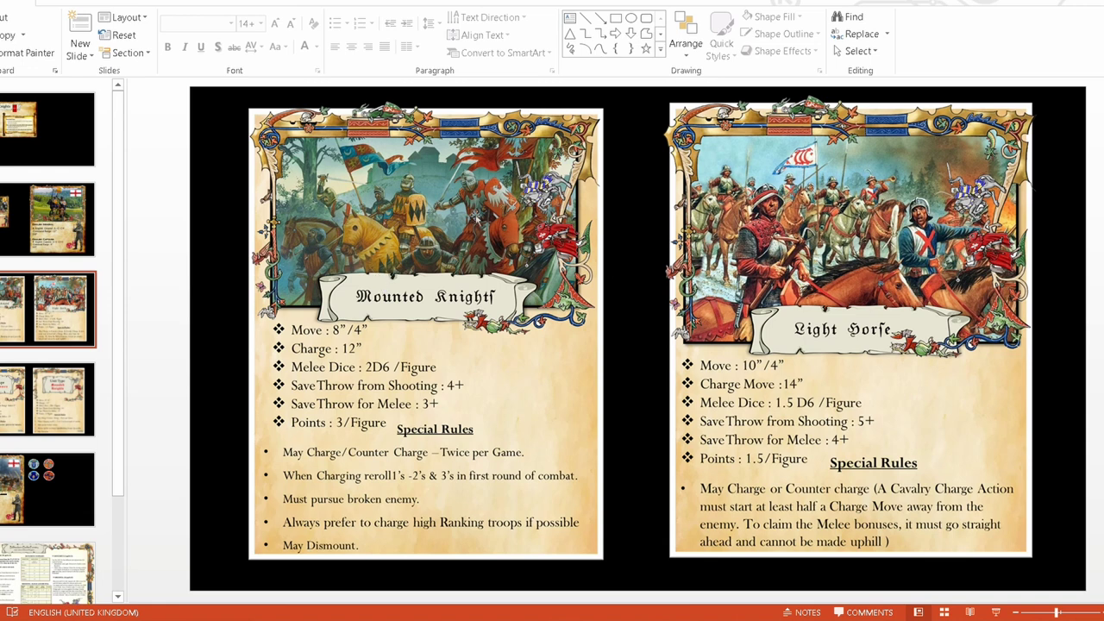
On slide 4, shrink the Longbowmen card beside Mounted Knights, then go to slide 5.
{"action": "left_click", "coordinate": [62, 410]}
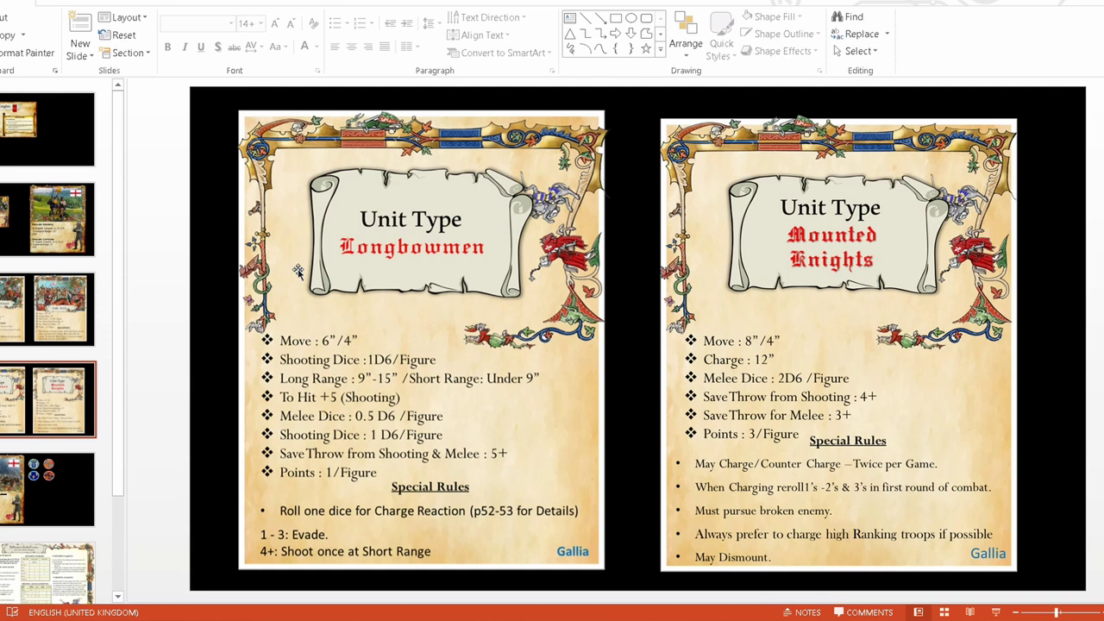
{"action": "left_click", "coordinate": [238, 117]}
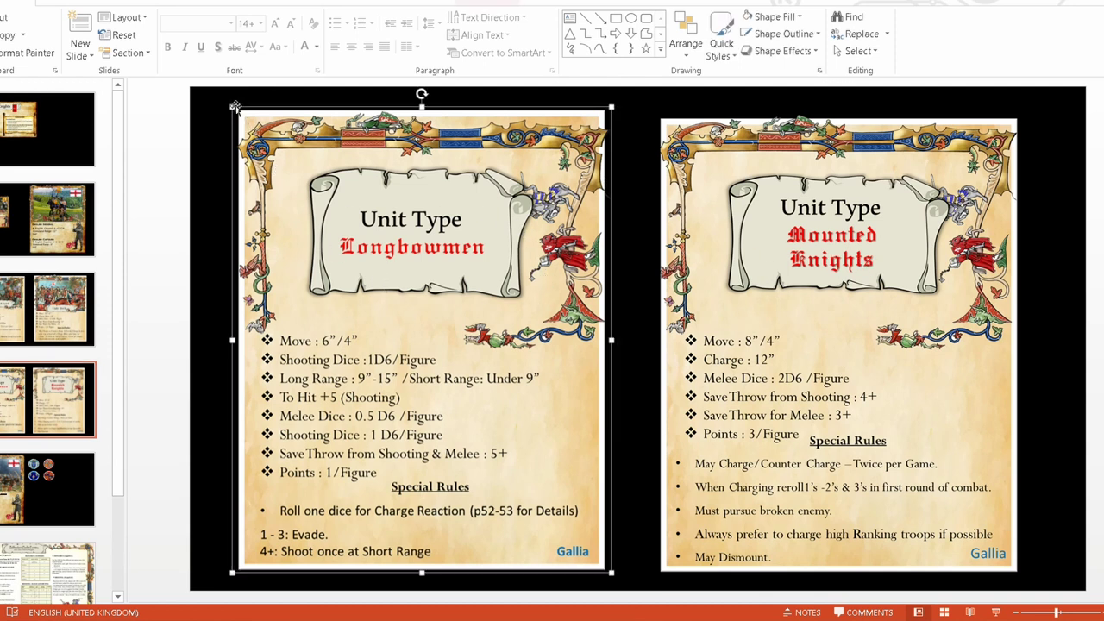
{"action": "left_click_drag", "start_coordinate": [231, 105], "coordinate": [388, 291]}
{"action": "left_click_drag", "start_coordinate": [576, 535], "coordinate": [511, 461]}
{"action": "left_click_drag", "start_coordinate": [320, 217], "coordinate": [247, 119]}
{"action": "left_click_drag", "start_coordinate": [363, 285], "coordinate": [395, 312]}
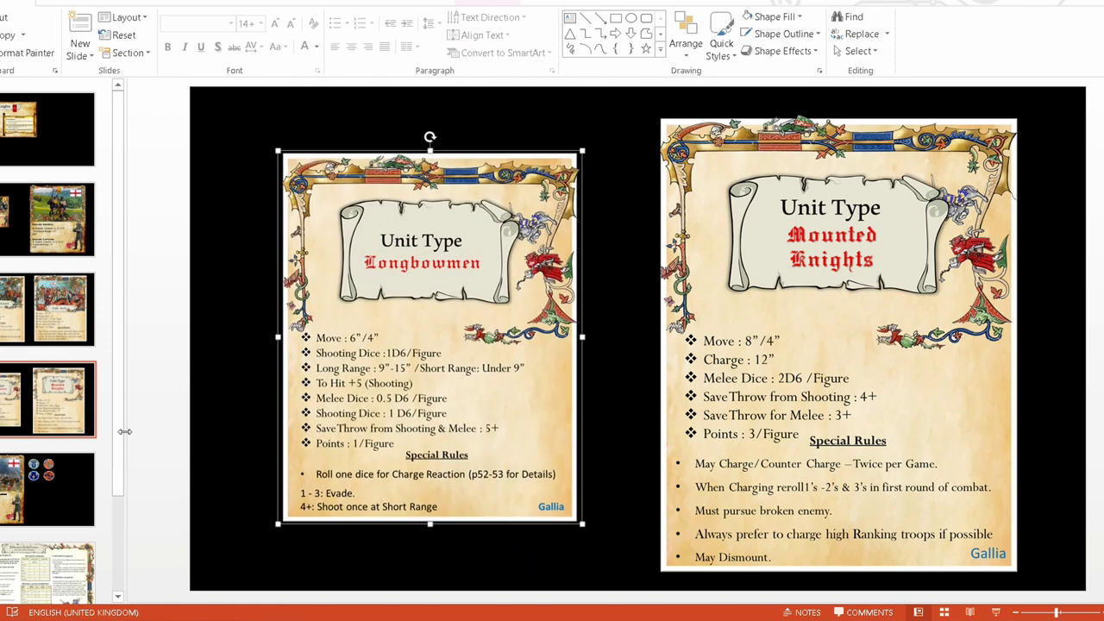
{"action": "left_click", "coordinate": [58, 488]}
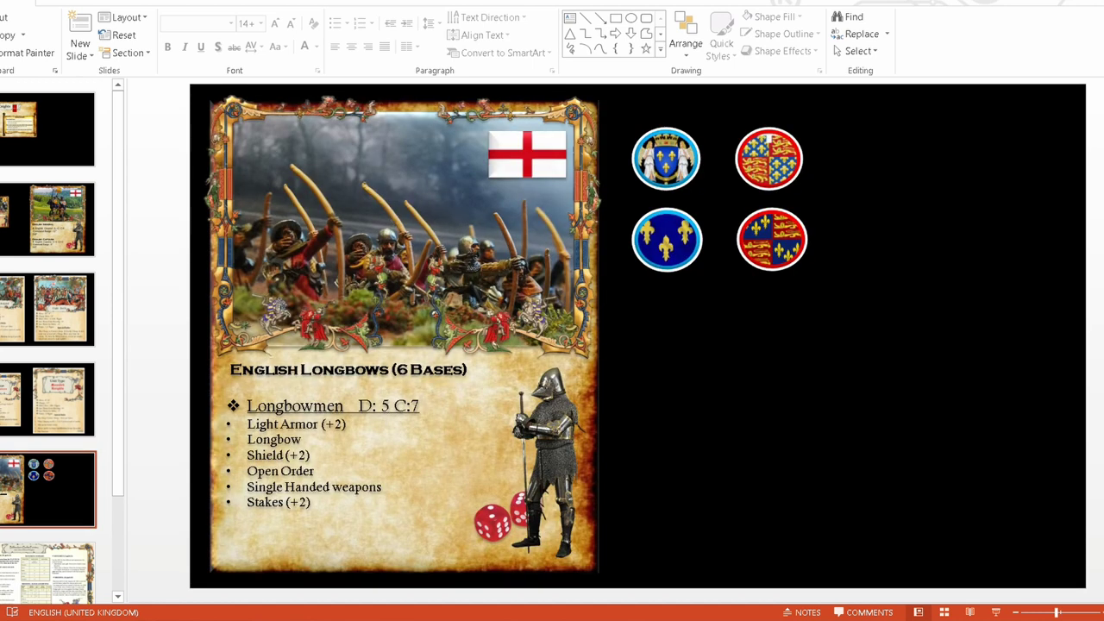
Rearrange the ornamental frame, St George flag, bulleted stats text and knight-with-dice figure.
{"action": "left_click", "coordinate": [449, 264]}
{"action": "left_click_drag", "start_coordinate": [237, 241], "coordinate": [437, 161]}
{"action": "left_click_drag", "start_coordinate": [521, 164], "coordinate": [488, 229]}
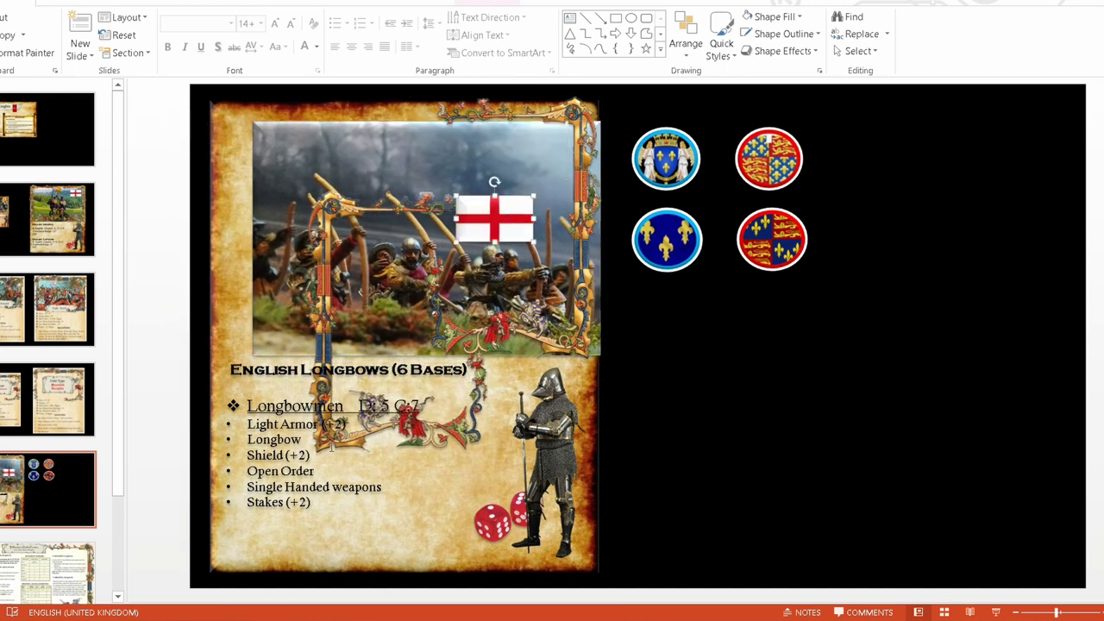
{"action": "left_click", "coordinate": [264, 393]}
{"action": "mouse_move", "coordinate": [264, 393]}
{"action": "left_mouse_down"}
{"action": "mouse_move", "coordinate": [297, 398]}
{"action": "mouse_move", "coordinate": [262, 394]}
{"action": "left_mouse_up"}
{"action": "left_click_drag", "start_coordinate": [509, 418], "coordinate": [424, 378]}
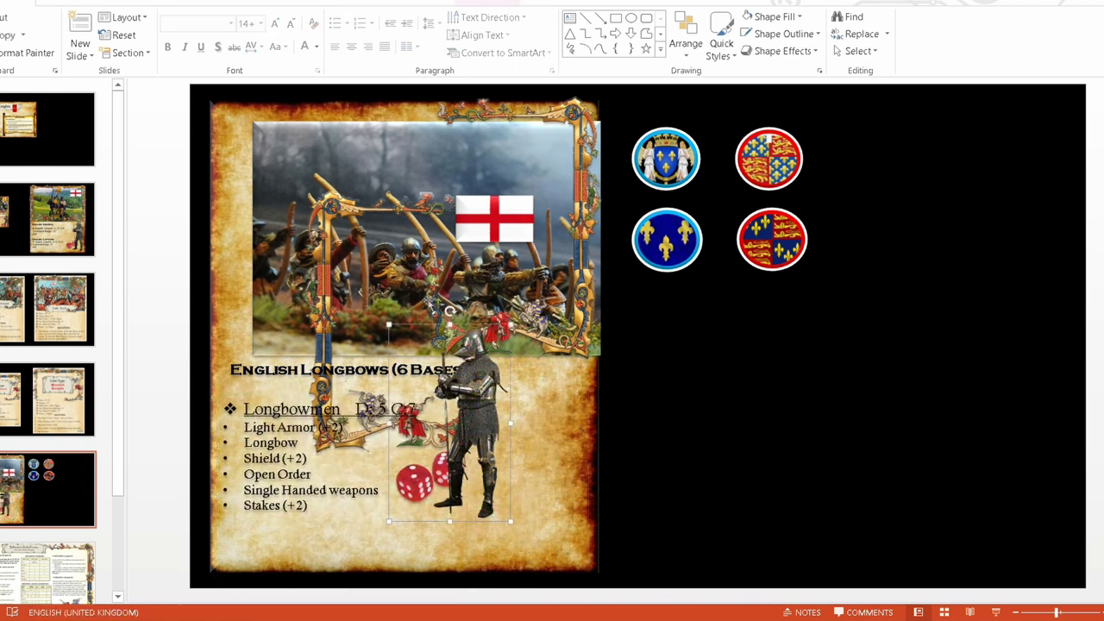
Align the four coats of arms into a neat grid, then open the Billhooks slide.
{"action": "left_click_drag", "start_coordinate": [664, 151], "coordinate": [667, 151]}
{"action": "left_click_drag", "start_coordinate": [672, 229], "coordinate": [674, 235]}
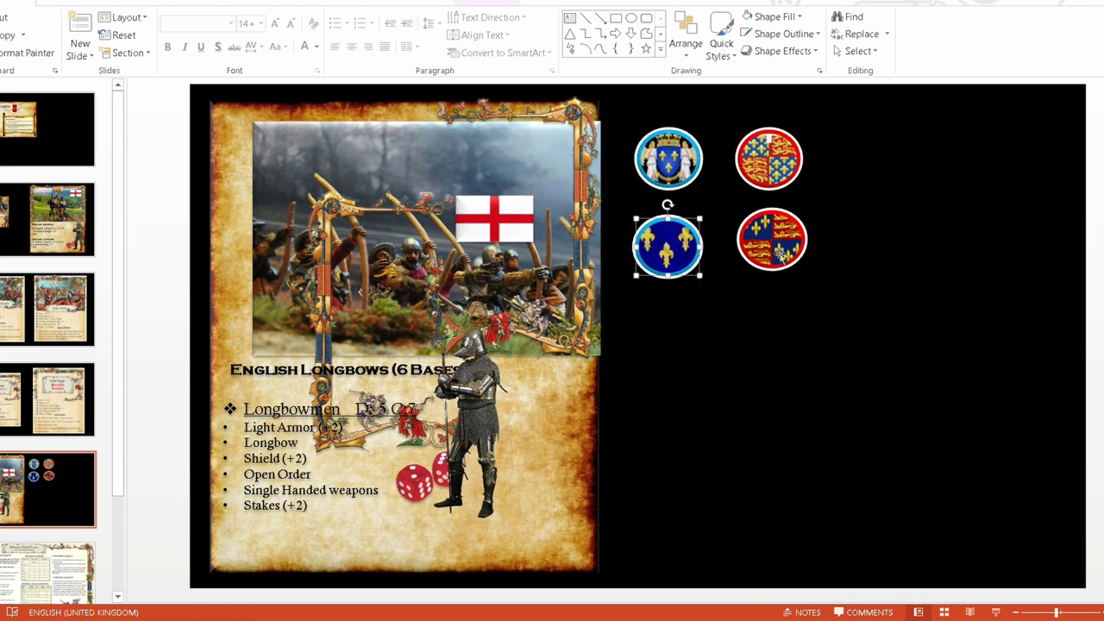
{"action": "left_click_drag", "start_coordinate": [777, 252], "coordinate": [775, 261]}
{"action": "left_click_drag", "start_coordinate": [776, 182], "coordinate": [765, 182]}
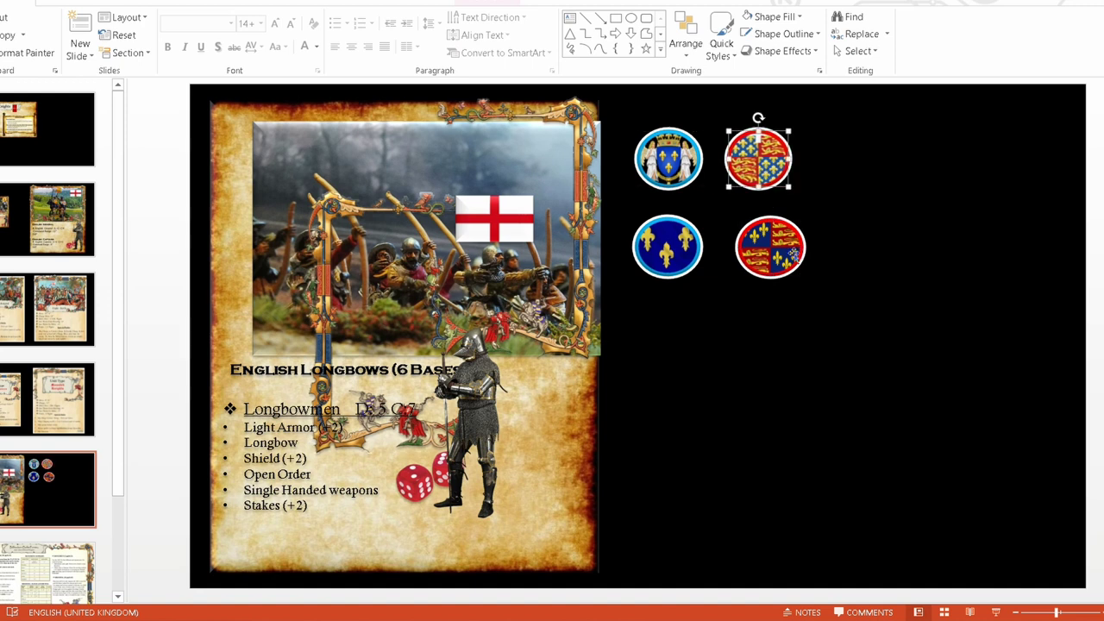
{"action": "left_click_drag", "start_coordinate": [786, 257], "coordinate": [775, 256]}
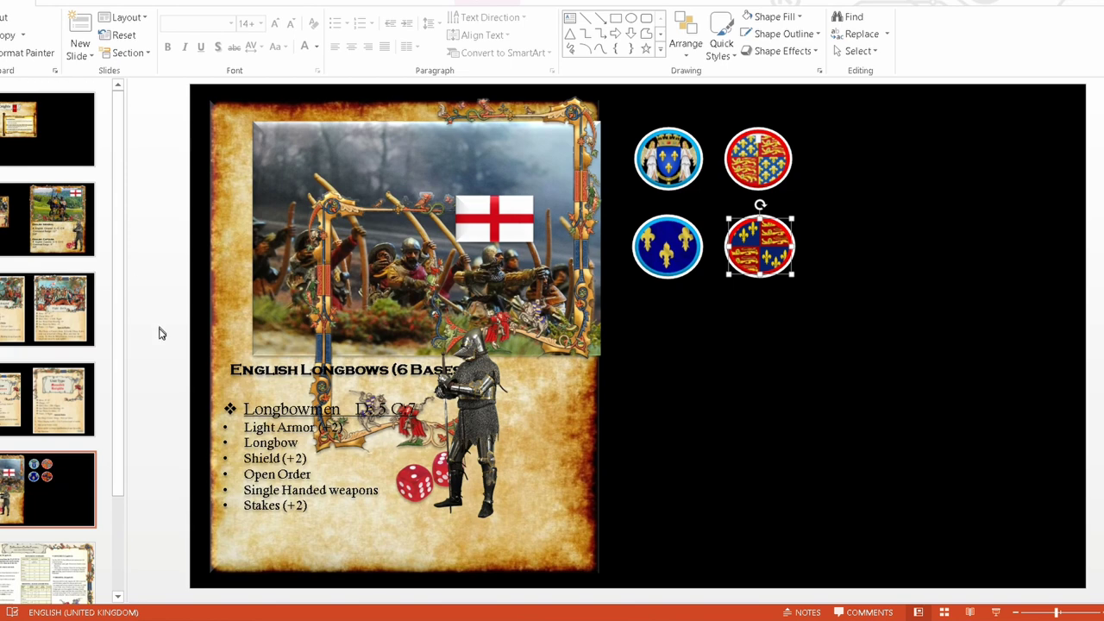
{"action": "left_click", "coordinate": [91, 582]}
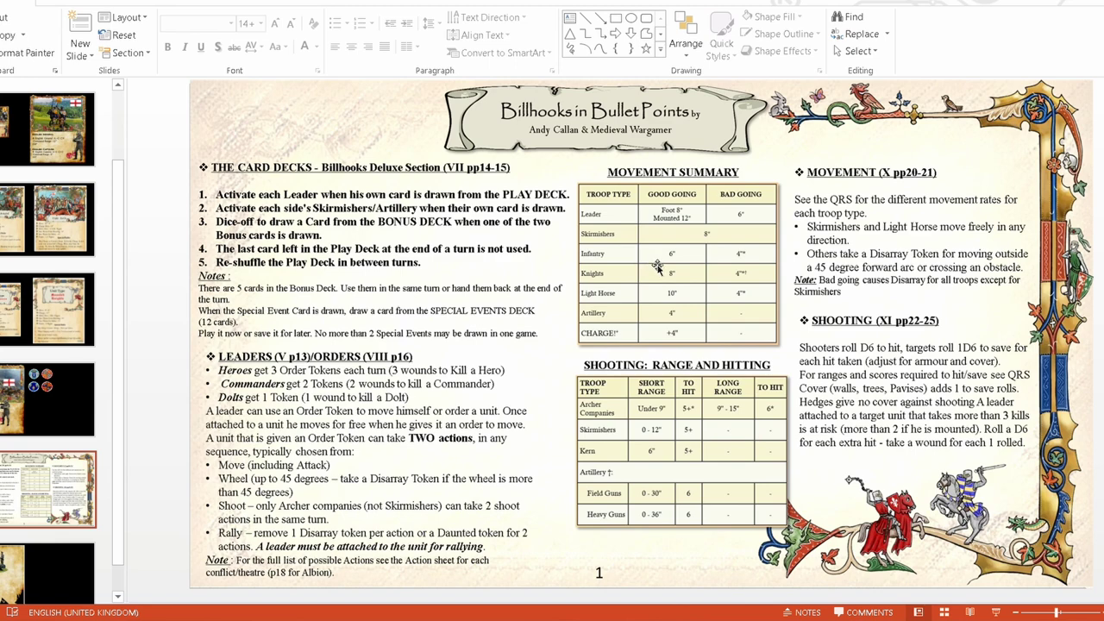
Shrink the Billhooks rules sheet, centre it, and switch to the PNG Mart browser page.
{"action": "left_click", "coordinate": [361, 134]}
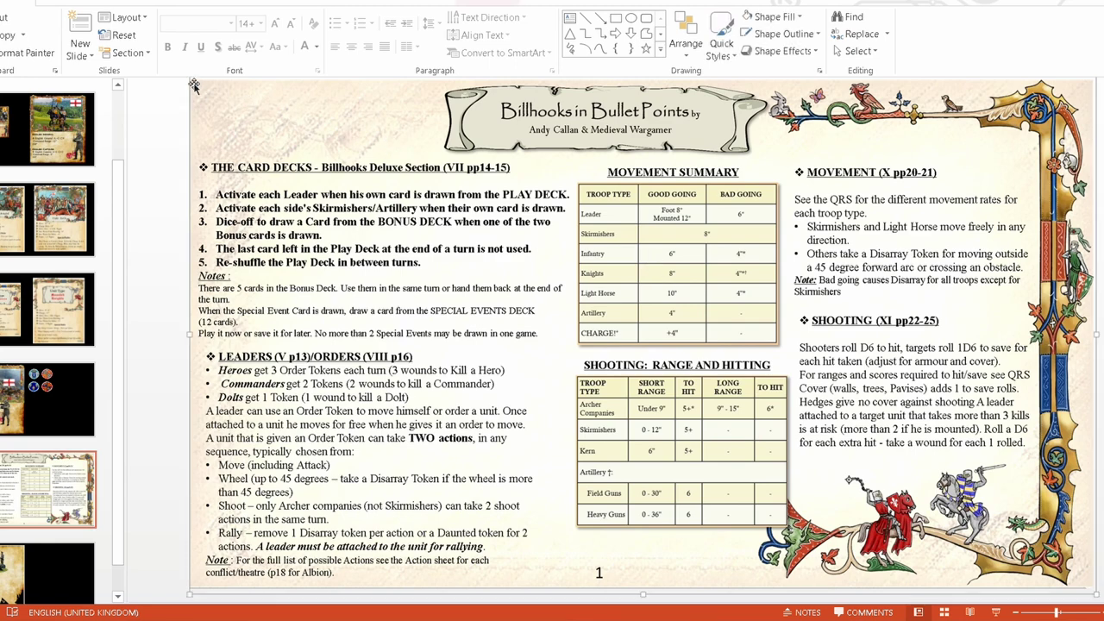
{"action": "left_click_drag", "start_coordinate": [191, 594], "coordinate": [506, 419]}
{"action": "left_click_drag", "start_coordinate": [693, 283], "coordinate": [525, 361]}
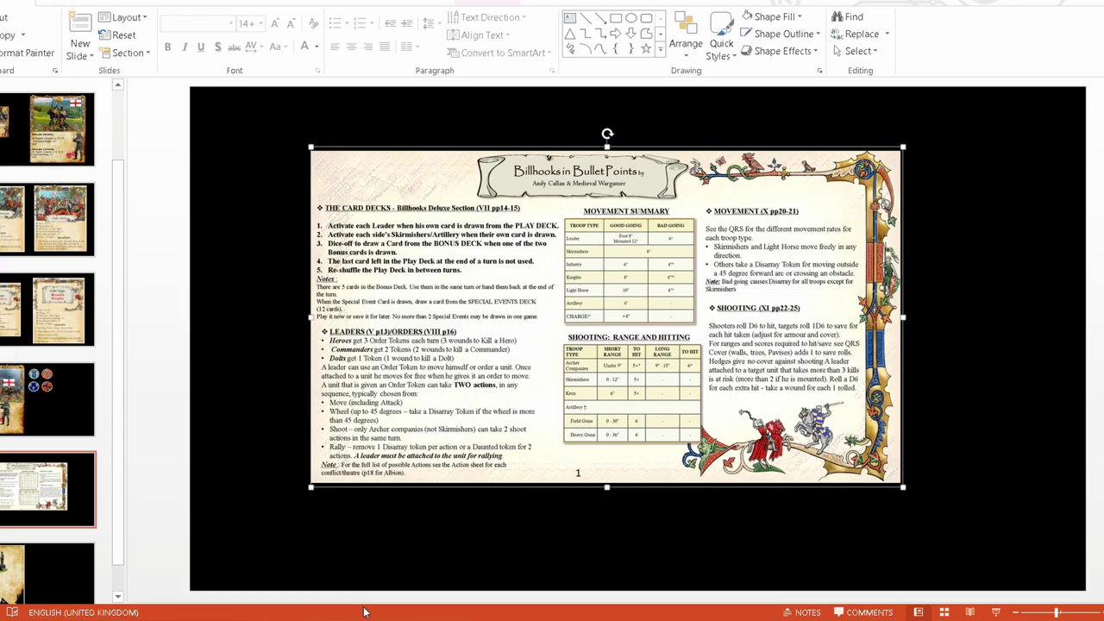
{"action": "mouse_move", "coordinate": [366, 612]}
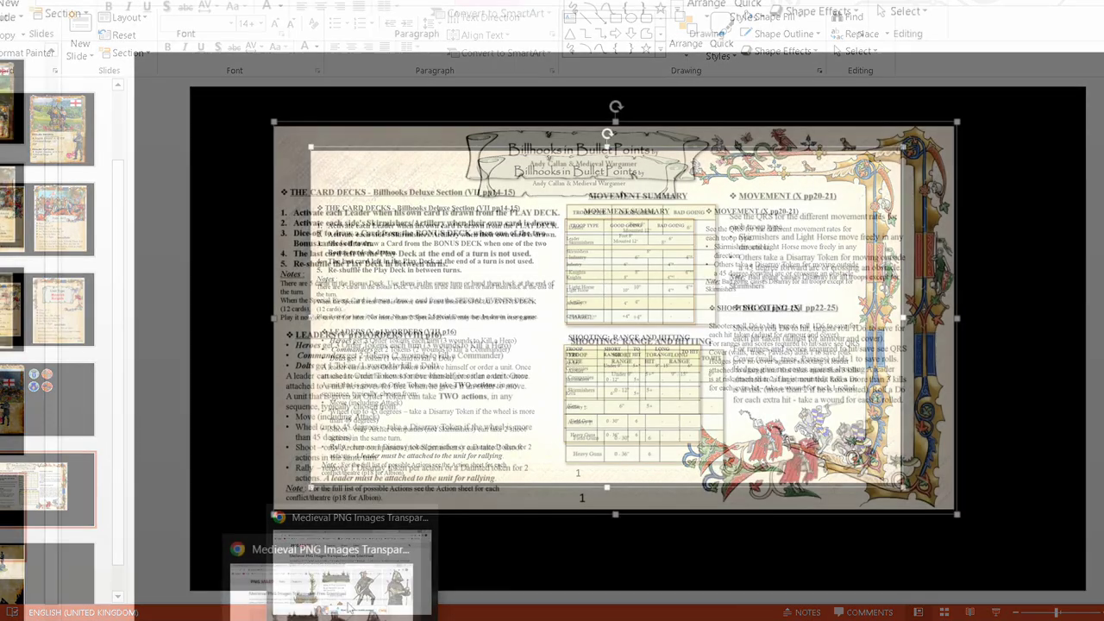
{"action": "left_click", "coordinate": [343, 577]}
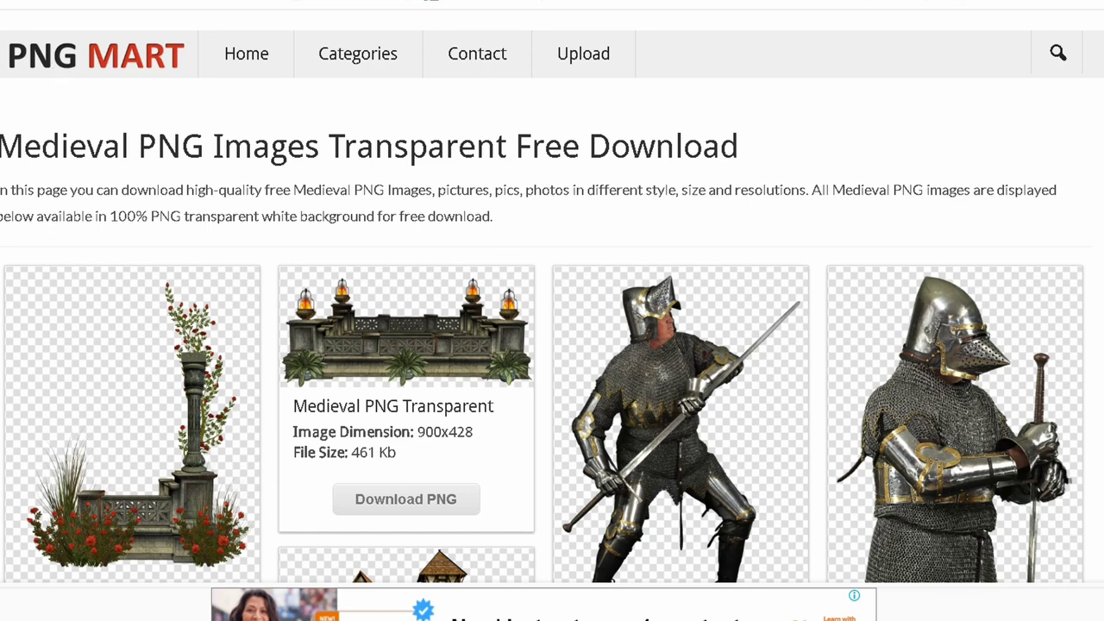
Scroll the image page and close the bottom Google banner advertisement.
{"action": "scroll", "coordinate": [438, 276], "scroll_direction": "down", "scroll_amount": 3}
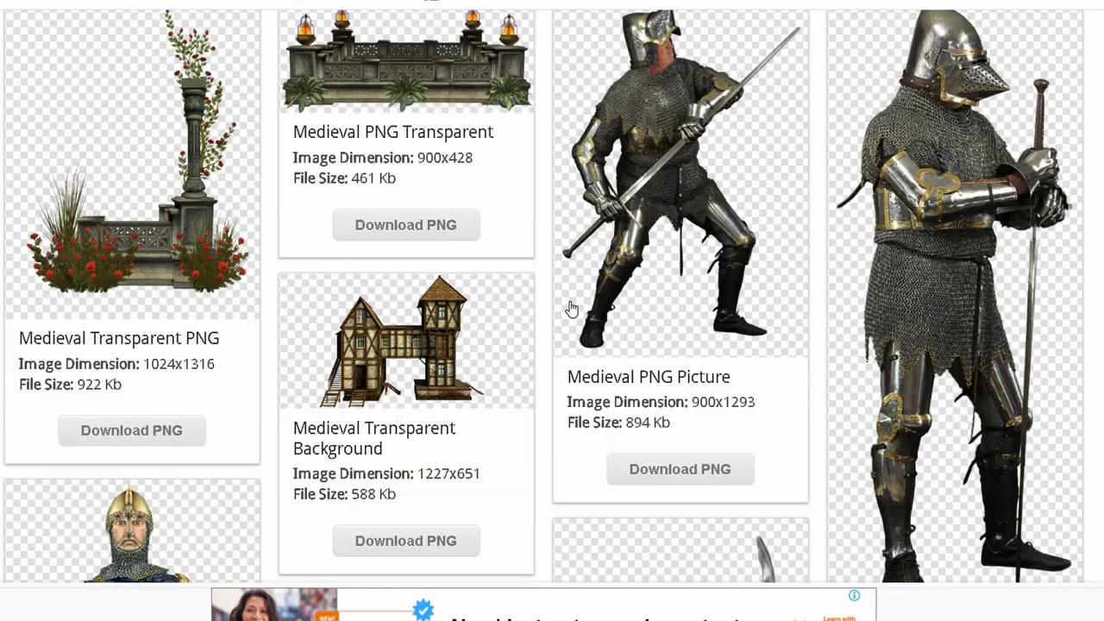
{"action": "scroll", "coordinate": [570, 301], "scroll_direction": "down", "scroll_amount": 3}
{"action": "scroll", "coordinate": [570, 301], "scroll_direction": "down", "scroll_amount": 2}
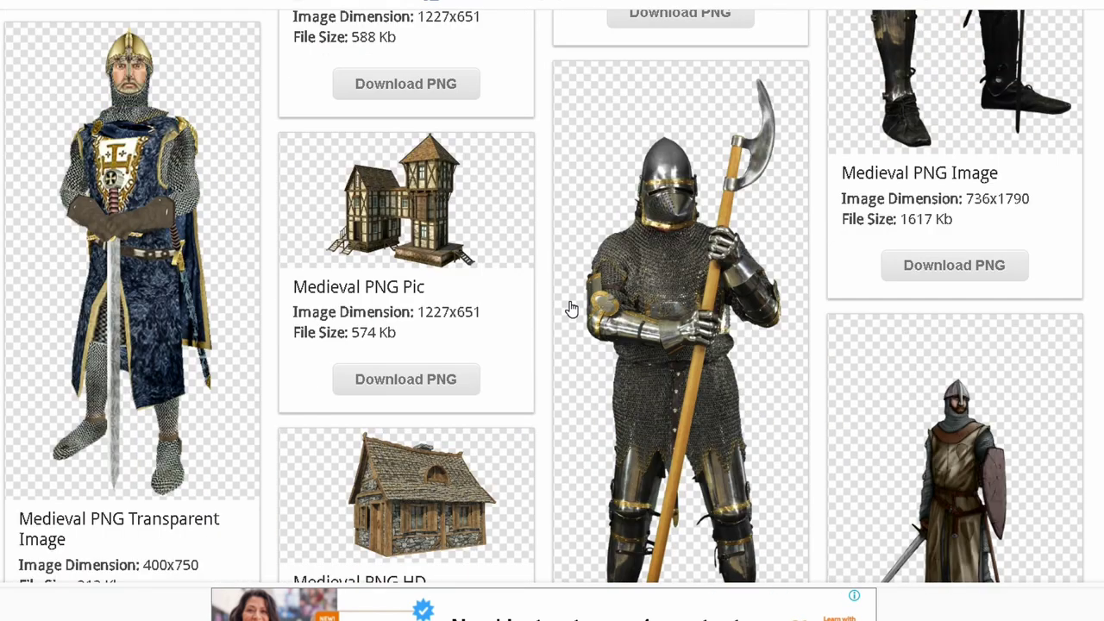
{"action": "scroll", "coordinate": [570, 308], "scroll_direction": "down", "scroll_amount": 4}
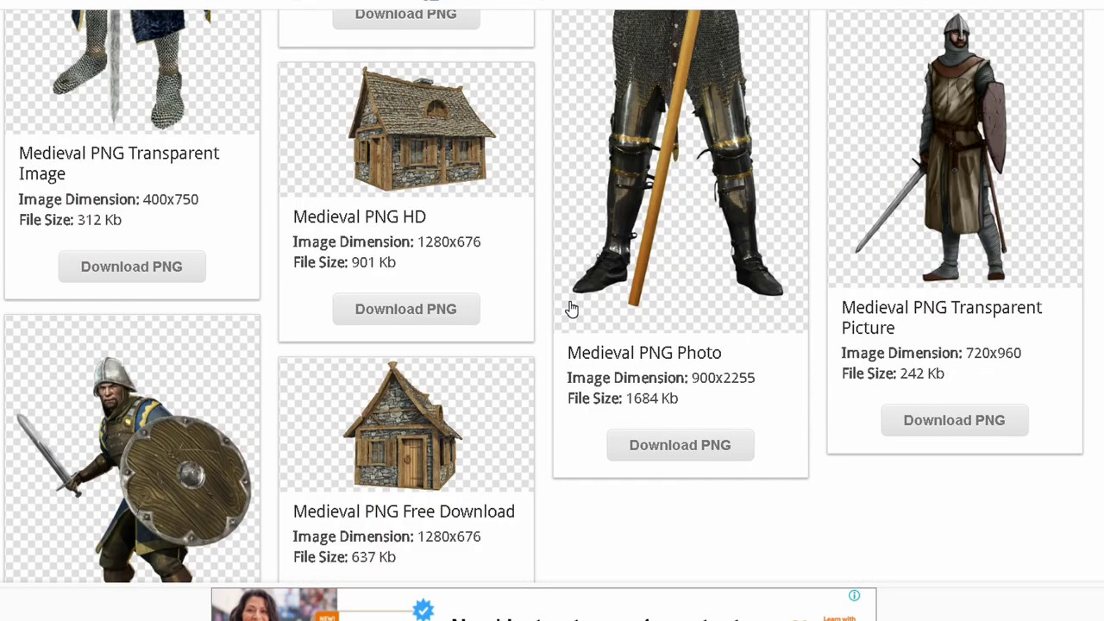
{"action": "scroll", "coordinate": [540, 316], "scroll_direction": "up", "scroll_amount": 4}
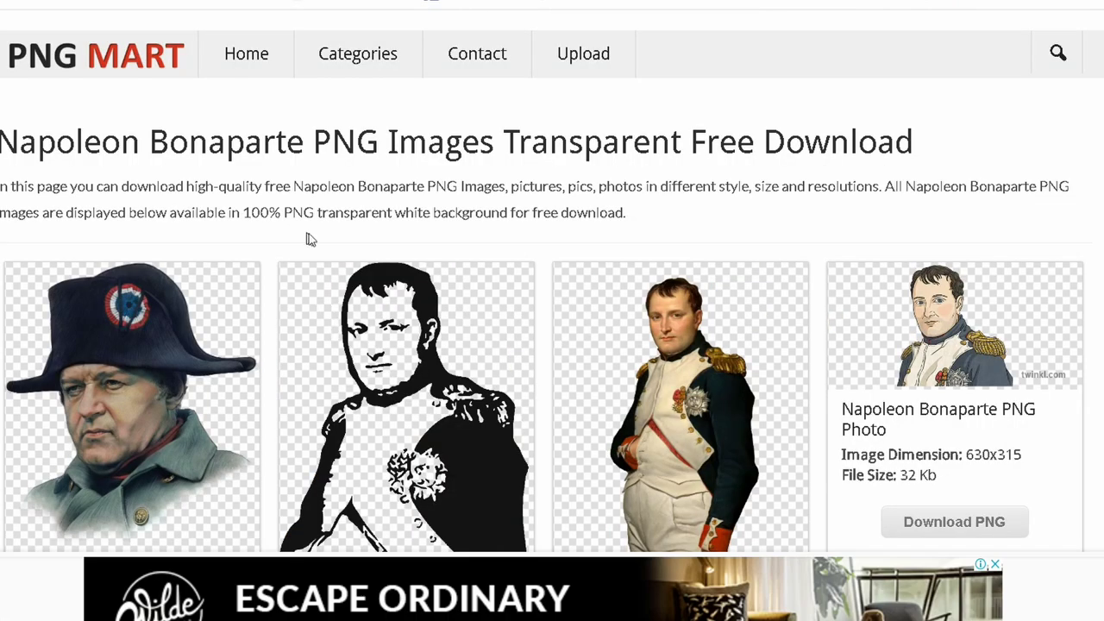
{"action": "scroll", "coordinate": [307, 239], "scroll_direction": "down", "scroll_amount": 2}
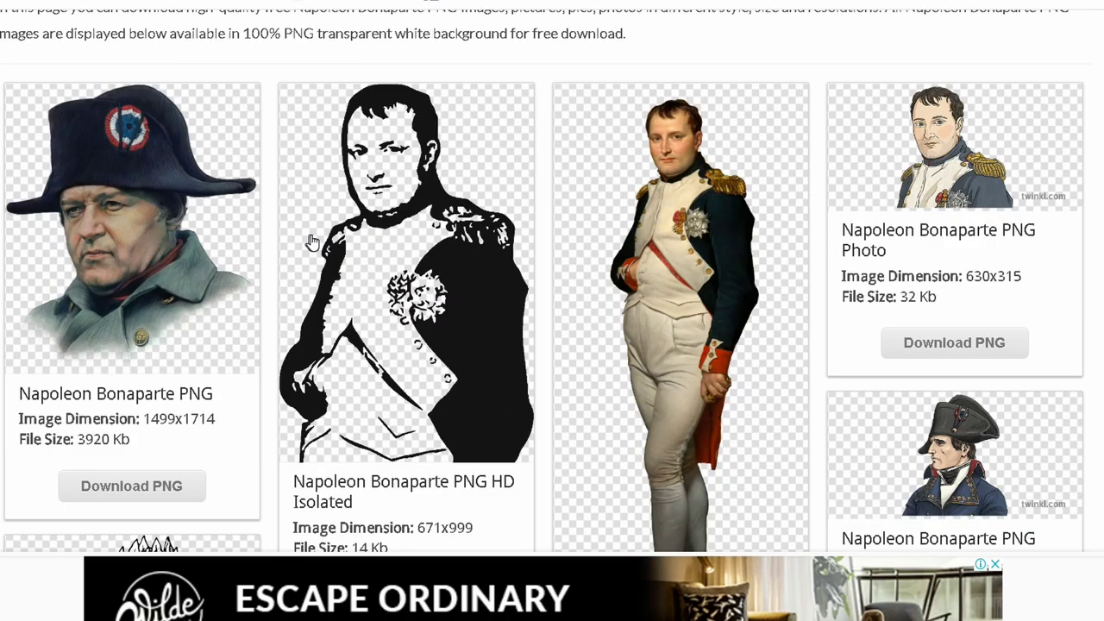
{"action": "left_click", "coordinate": [995, 565]}
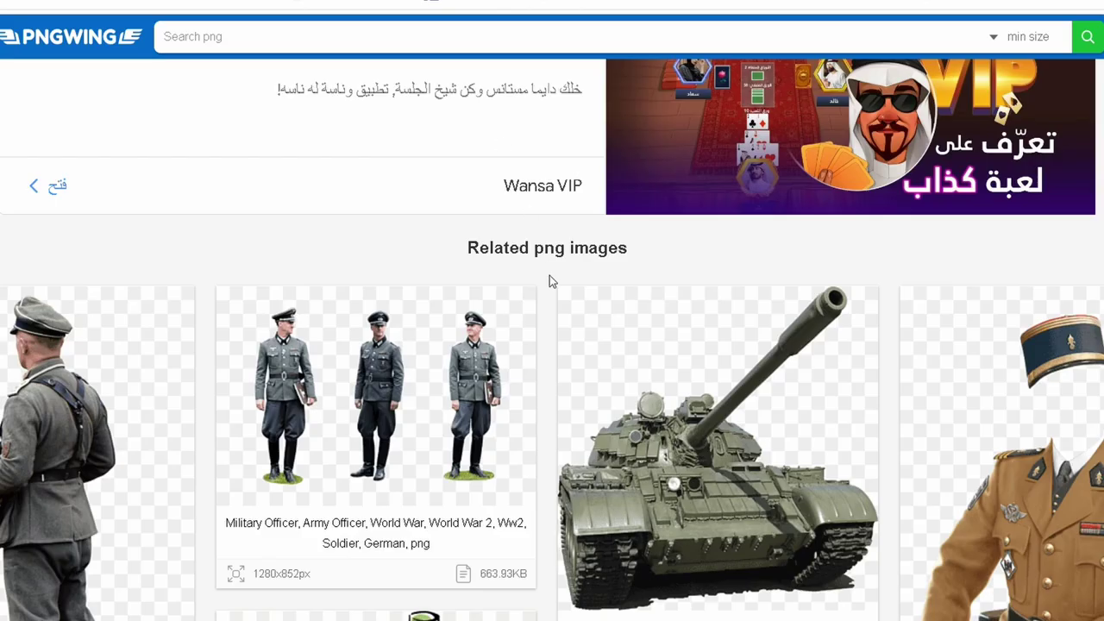
Scroll through PNGWing's related WWII military images before returning to PowerPoint.
{"action": "scroll", "coordinate": [550, 285], "scroll_direction": "down", "scroll_amount": 2}
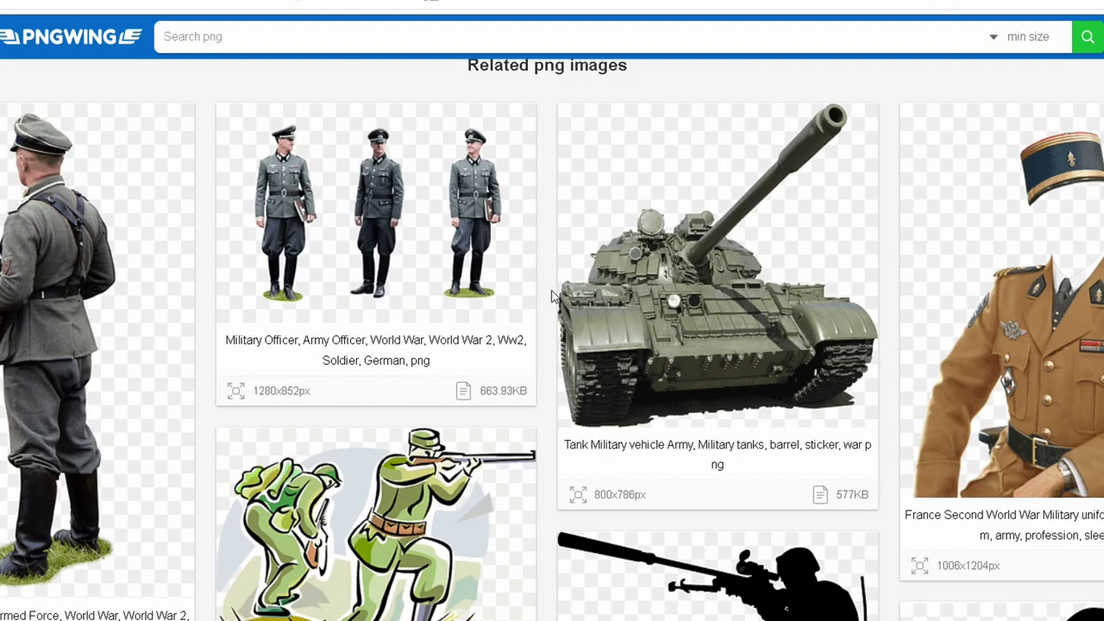
{"action": "scroll", "coordinate": [553, 296], "scroll_direction": "down", "scroll_amount": 3}
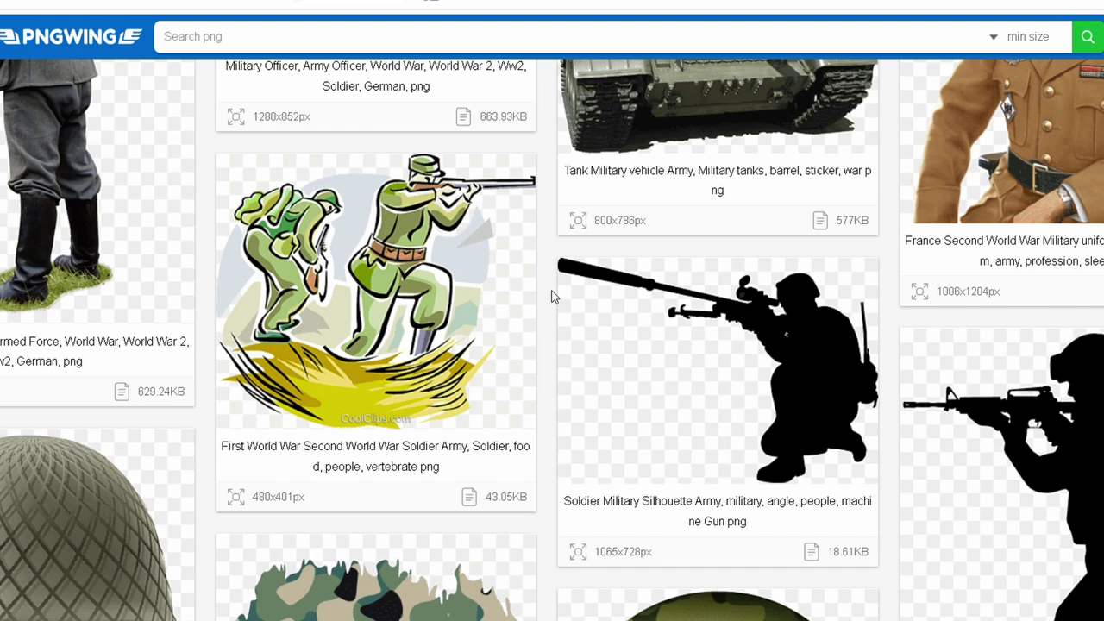
{"action": "scroll", "coordinate": [553, 296], "scroll_direction": "down", "scroll_amount": 6}
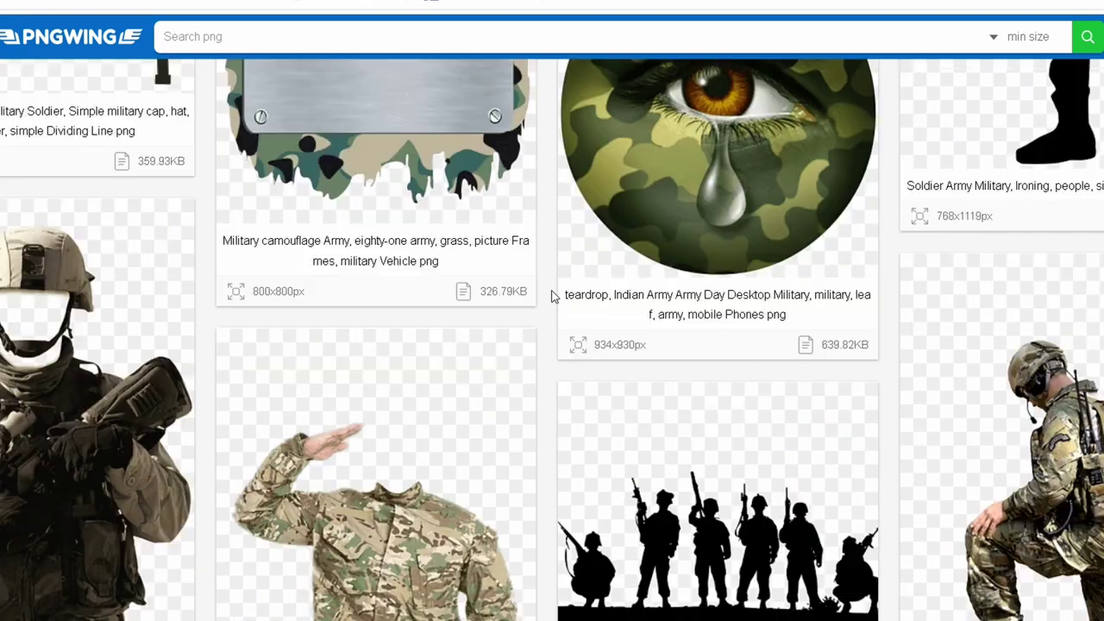
{"action": "scroll", "coordinate": [720, 451], "scroll_direction": "down", "scroll_amount": 2}
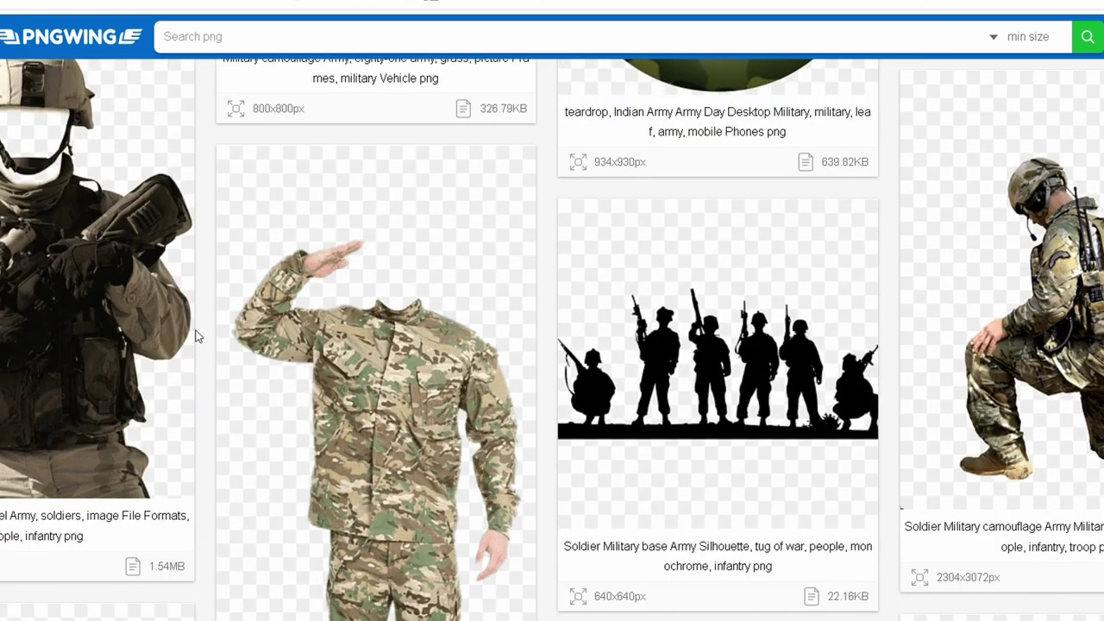
{"action": "scroll", "coordinate": [528, 229], "scroll_direction": "up", "scroll_amount": 2}
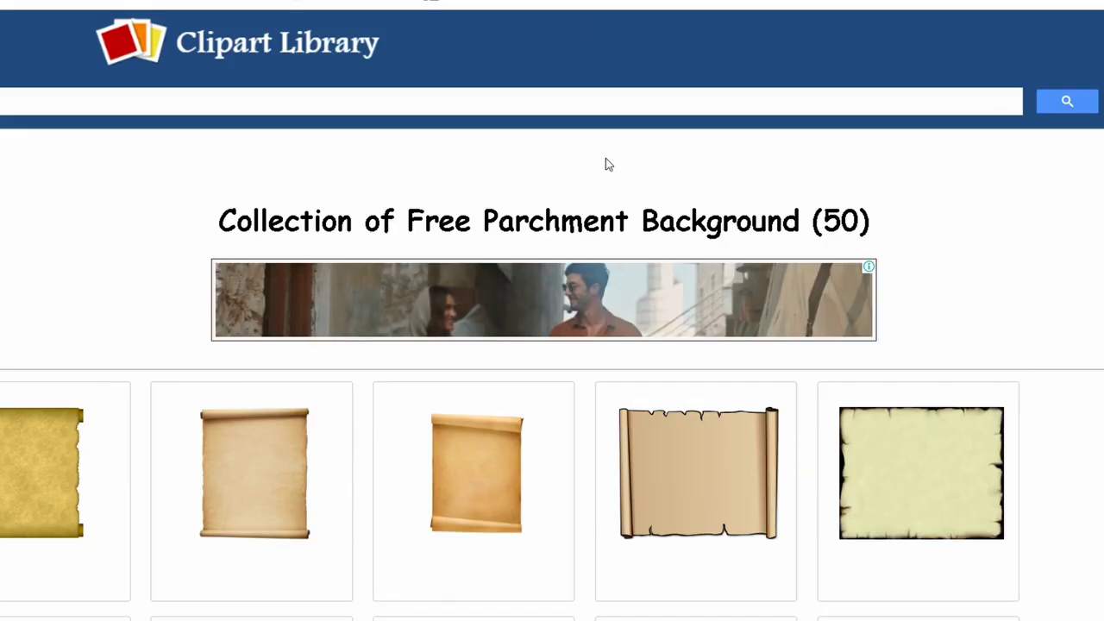
{"action": "scroll", "coordinate": [605, 164], "scroll_direction": "down", "scroll_amount": 4}
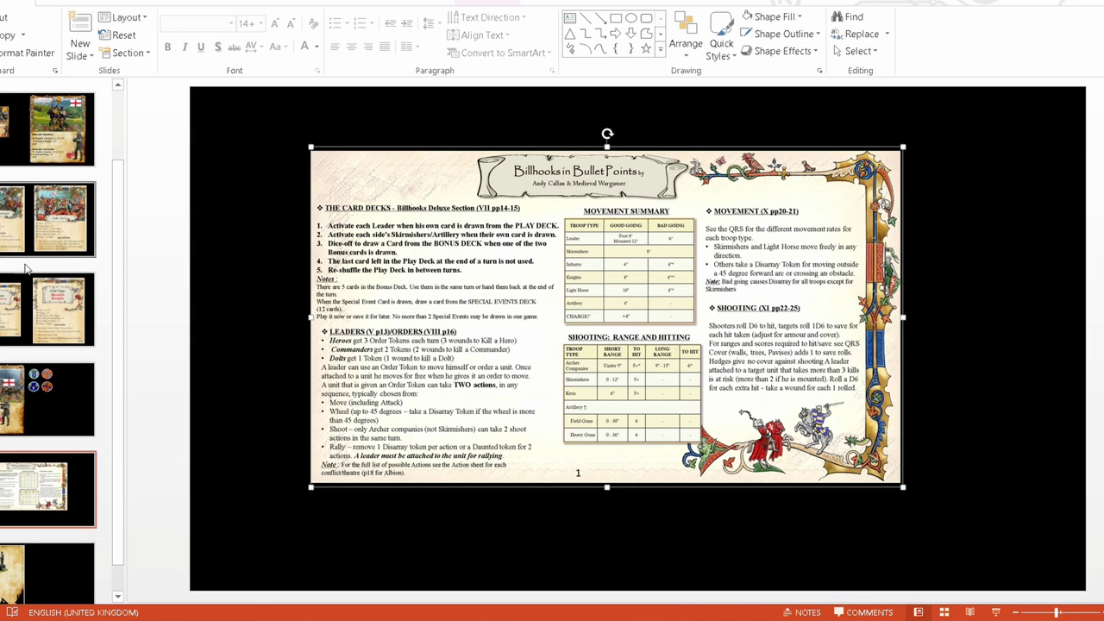
On the last parchment slide, enlarge the soldiers picture slightly and adjust the flag silhouette.
{"action": "left_click", "coordinate": [60, 568]}
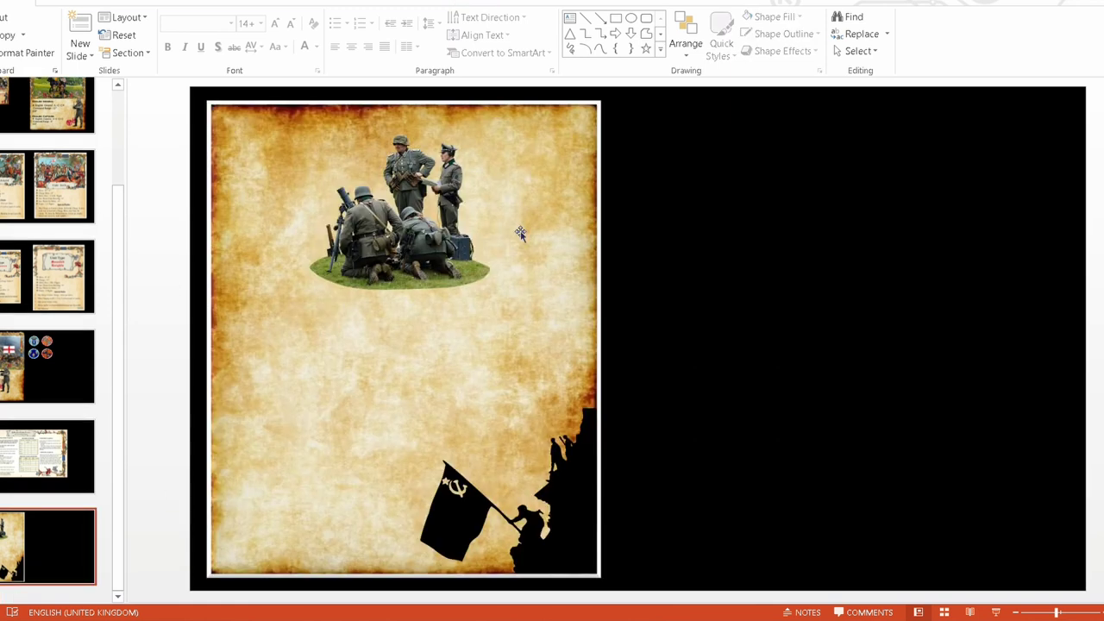
{"action": "mouse_move", "coordinate": [556, 509]}
{"action": "left_mouse_down"}
{"action": "mouse_move", "coordinate": [470, 472]}
{"action": "mouse_move", "coordinate": [562, 506]}
{"action": "left_mouse_up"}
{"action": "left_click", "coordinate": [409, 239]}
{"action": "mouse_move", "coordinate": [530, 297]}
{"action": "left_mouse_down"}
{"action": "mouse_move", "coordinate": [547, 301]}
{"action": "mouse_move", "coordinate": [527, 296]}
{"action": "mouse_move", "coordinate": [531, 307]}
{"action": "left_mouse_up"}
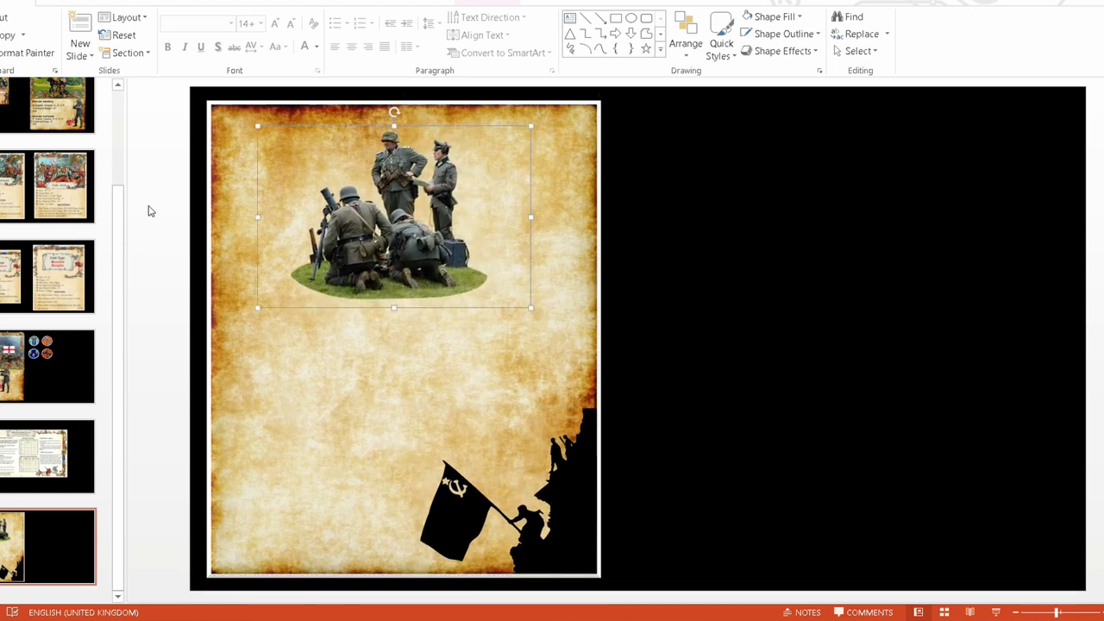
{"action": "double_click", "coordinate": [237, 152]}
{"action": "left_click", "coordinate": [436, 270]}
{"action": "left_click_drag", "start_coordinate": [392, 219], "coordinate": [394, 224]}
{"action": "mouse_move", "coordinate": [551, 528]}
{"action": "left_mouse_down"}
{"action": "mouse_move", "coordinate": [510, 506]}
{"action": "mouse_move", "coordinate": [558, 523]}
{"action": "left_mouse_up"}
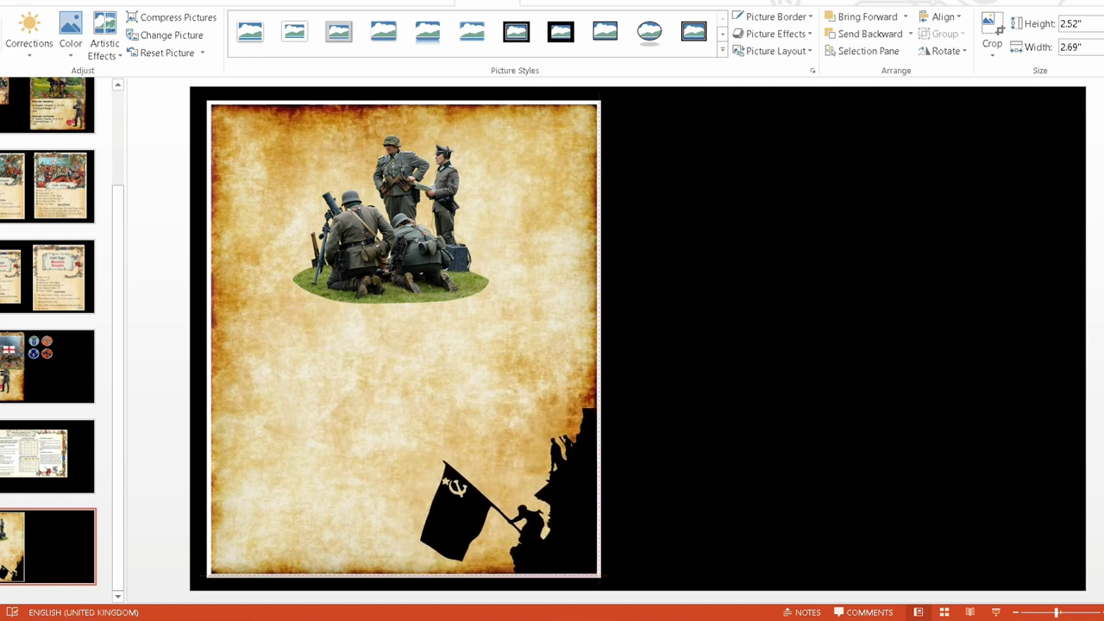
{"action": "left_click", "coordinate": [316, 374]}
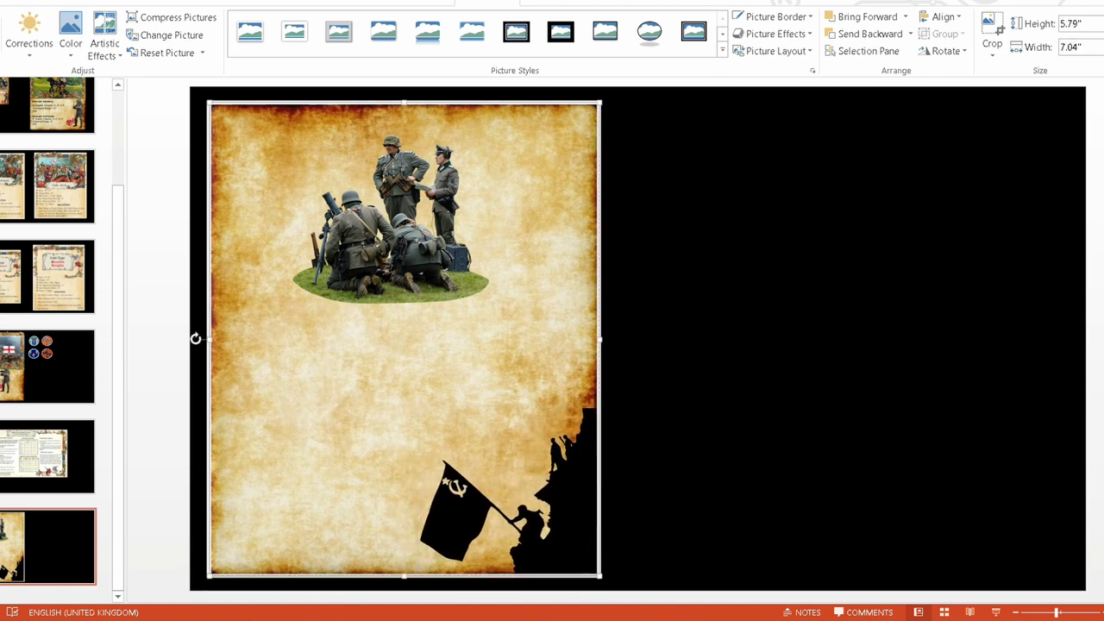
Add a new blank slide after the last parchment-page slide.
{"action": "right_click", "coordinate": [45, 547]}
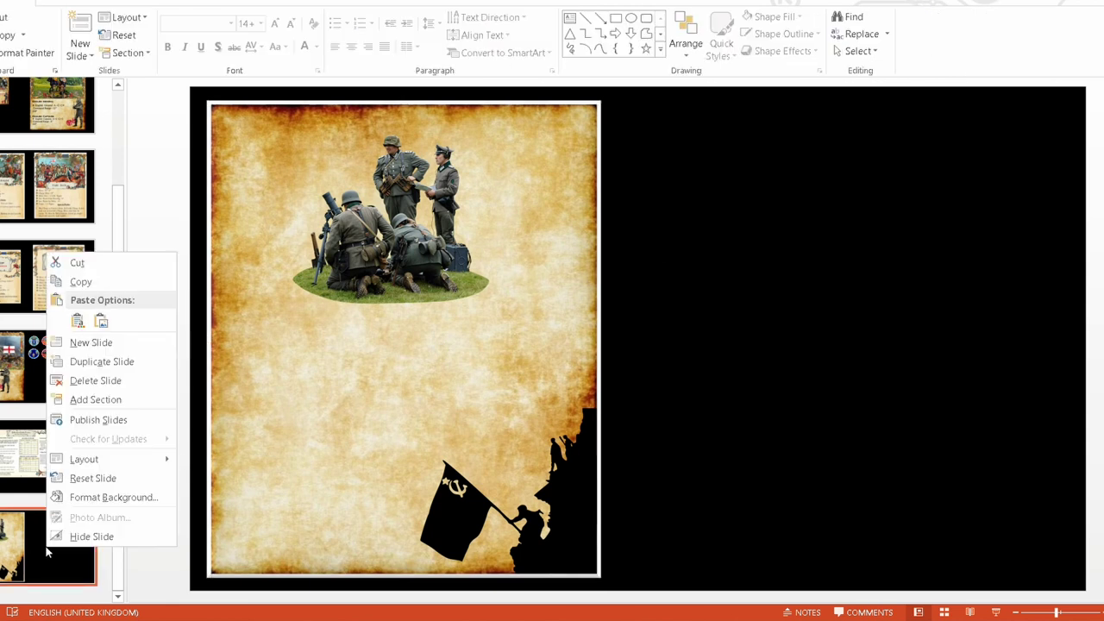
{"action": "left_click", "coordinate": [83, 348]}
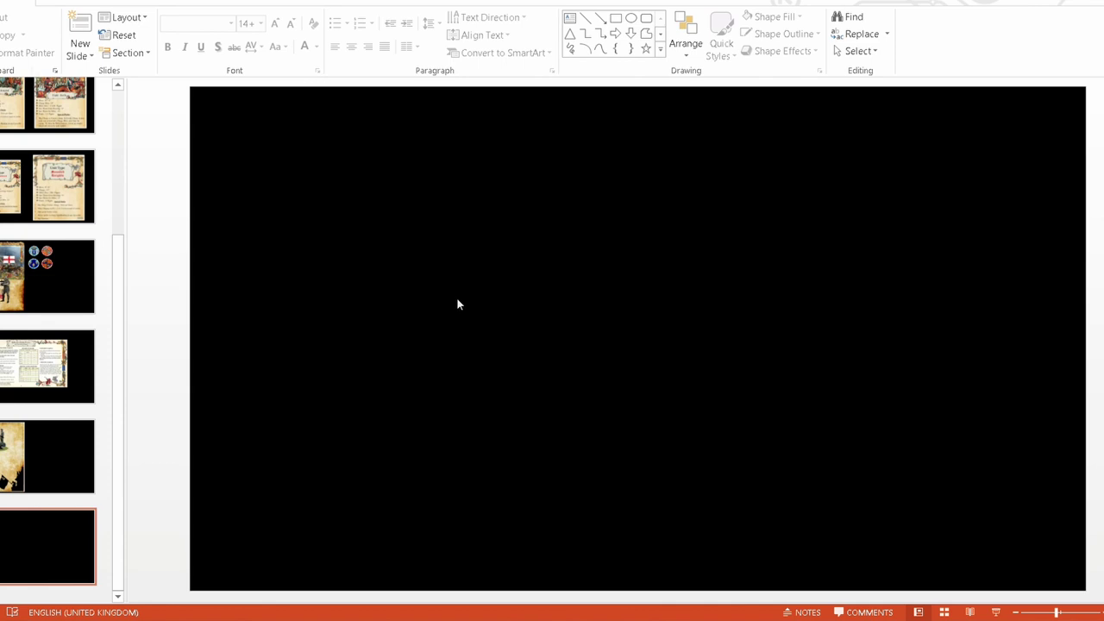
Open Insert Pictures and browse to Desktop > Medieval Material > battle card components.
{"action": "left_click", "coordinate": [69, 4]}
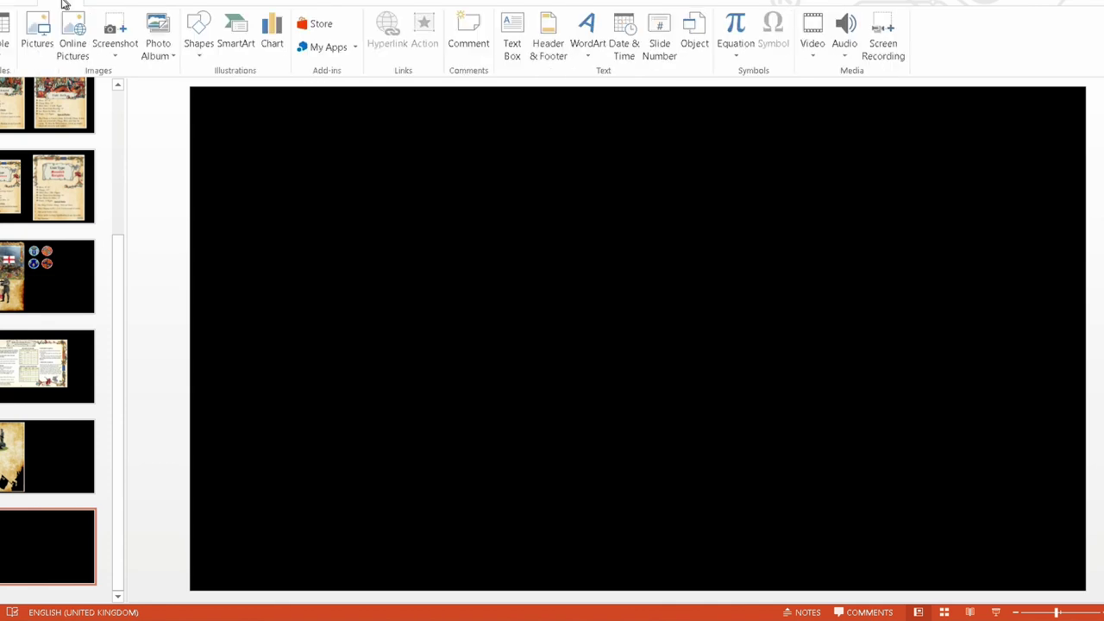
{"action": "left_click", "coordinate": [37, 33]}
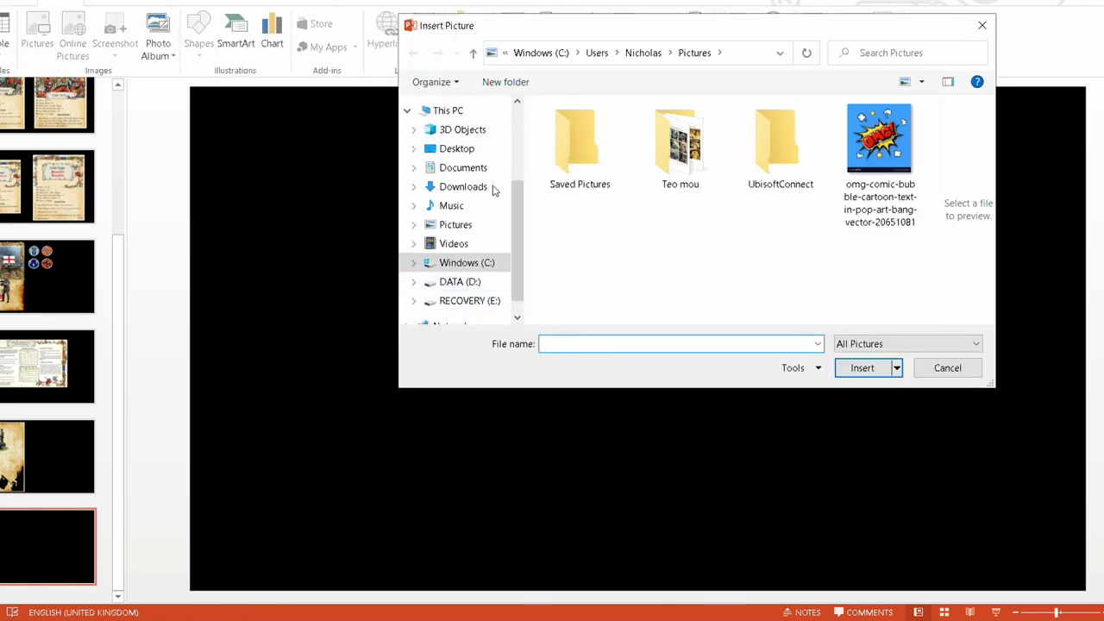
{"action": "left_click", "coordinate": [458, 148]}
{"action": "left_click", "coordinate": [872, 250]}
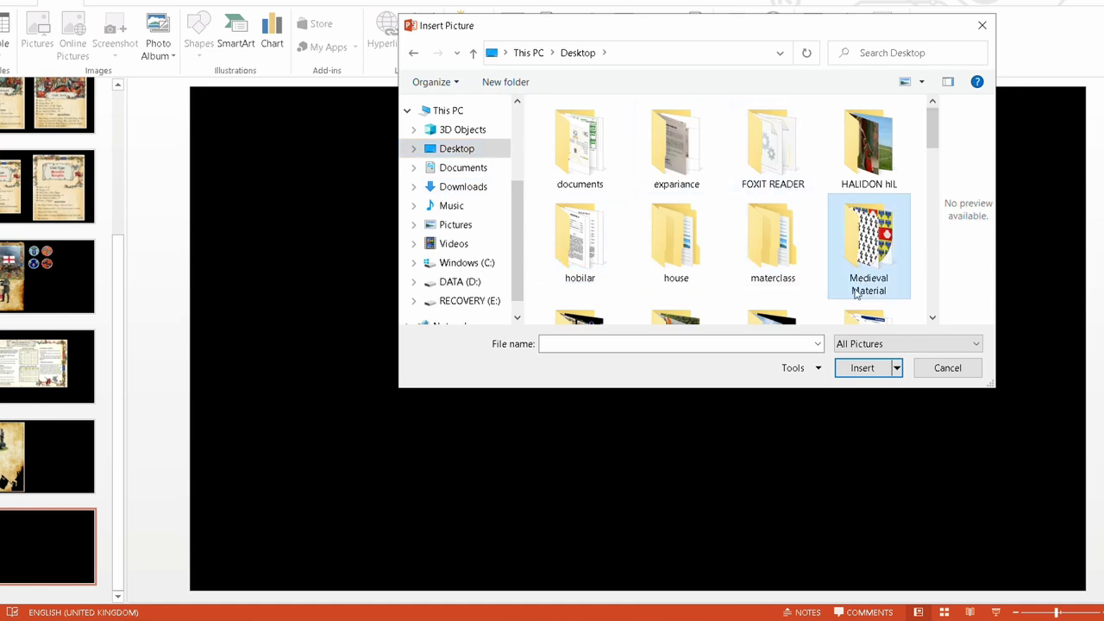
{"action": "left_click", "coordinate": [858, 368]}
{"action": "left_click", "coordinate": [578, 154]}
{"action": "left_click", "coordinate": [866, 369]}
Select the parchment image 0ce1451d2d4cbaac9a31f72b4acb25fa and insert it.
{"action": "scroll", "coordinate": [700, 235], "scroll_direction": "down", "scroll_amount": 1}
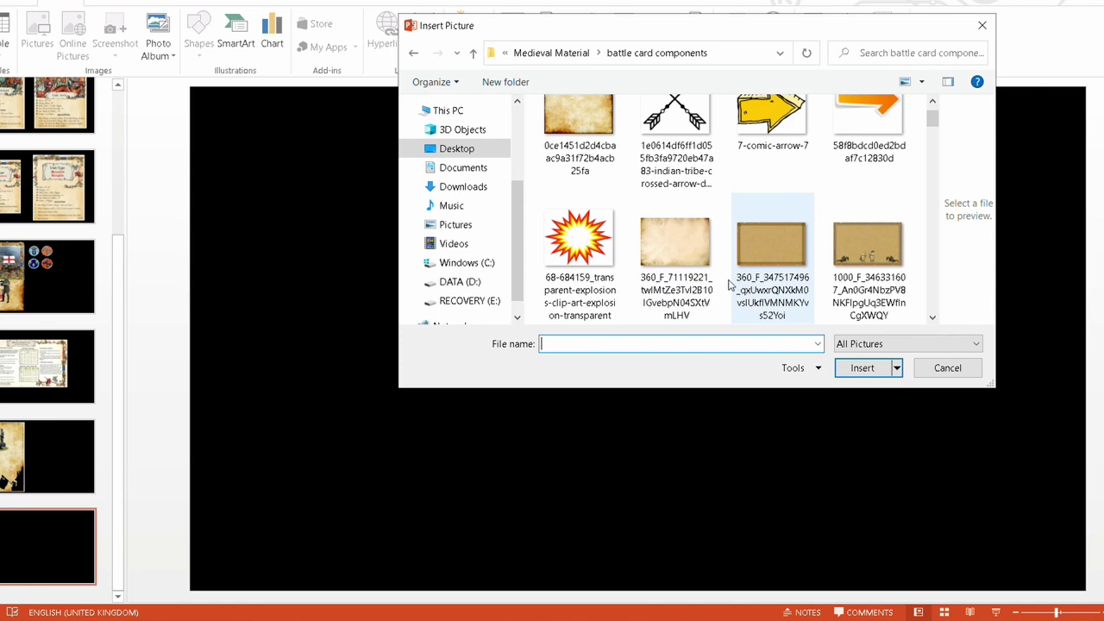
{"action": "scroll", "coordinate": [716, 281], "scroll_direction": "down", "scroll_amount": 1}
{"action": "scroll", "coordinate": [720, 258], "scroll_direction": "up", "scroll_amount": 1}
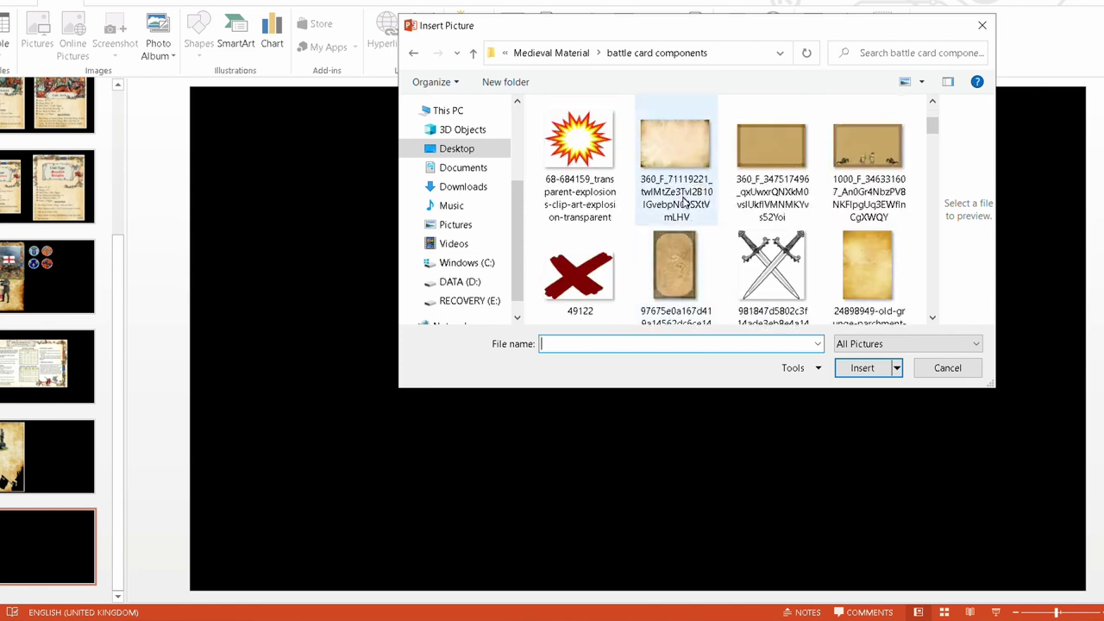
{"action": "scroll", "coordinate": [647, 186], "scroll_direction": "up", "scroll_amount": 1}
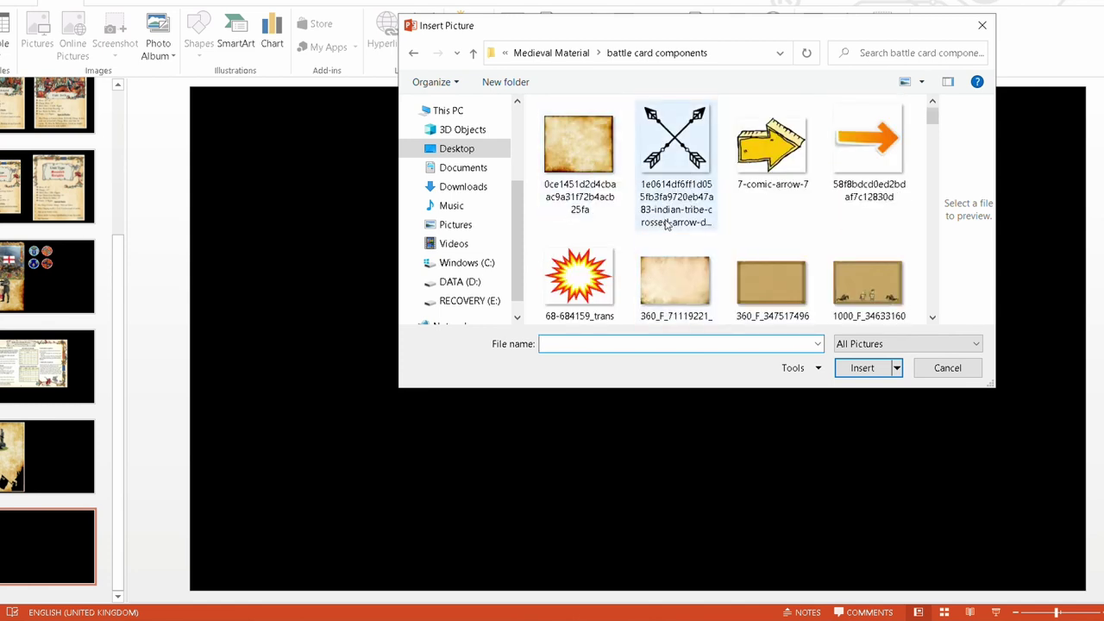
{"action": "scroll", "coordinate": [682, 173], "scroll_direction": "down", "scroll_amount": 1}
{"action": "scroll", "coordinate": [656, 198], "scroll_direction": "up", "scroll_amount": 1}
{"action": "left_click", "coordinate": [578, 147]}
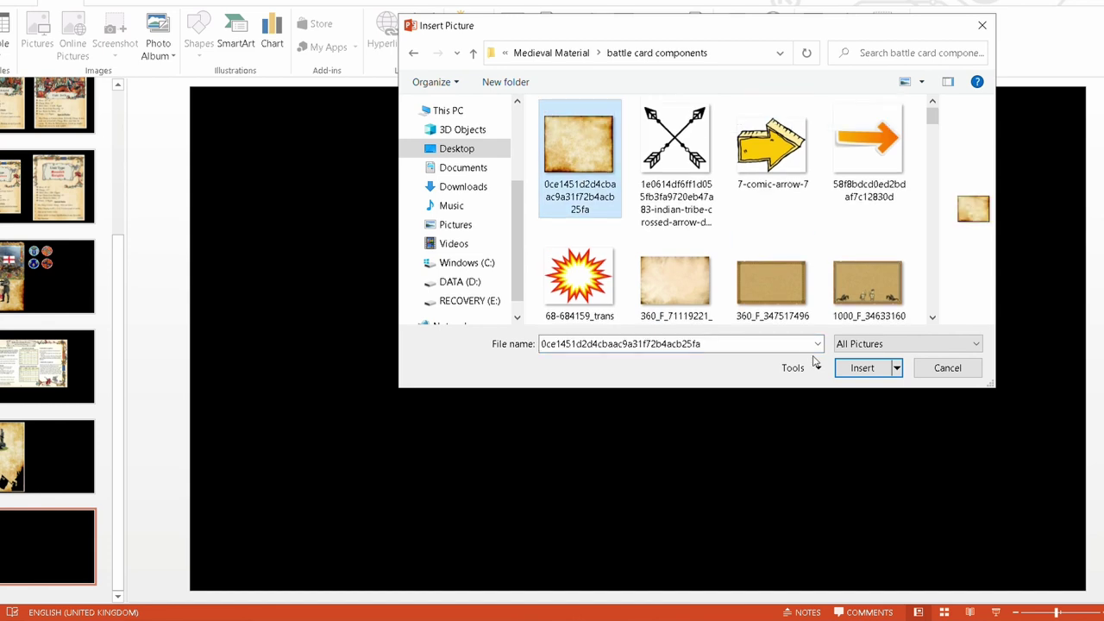
{"action": "left_click", "coordinate": [863, 368]}
Resize the parchment picture to a 6.86" by 4.67" portrait card and centre it on the slide.
{"action": "left_click_drag", "start_coordinate": [610, 379], "coordinate": [518, 368]}
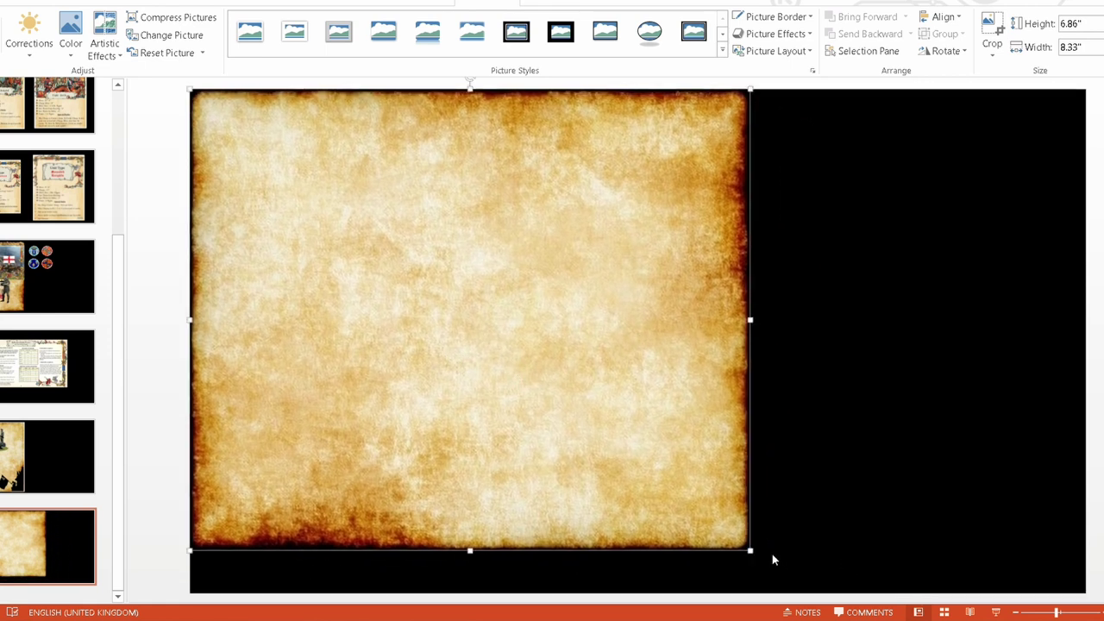
{"action": "left_click_drag", "start_coordinate": [751, 550], "coordinate": [803, 591]}
{"action": "left_click_drag", "start_coordinate": [832, 341], "coordinate": [1086, 341]}
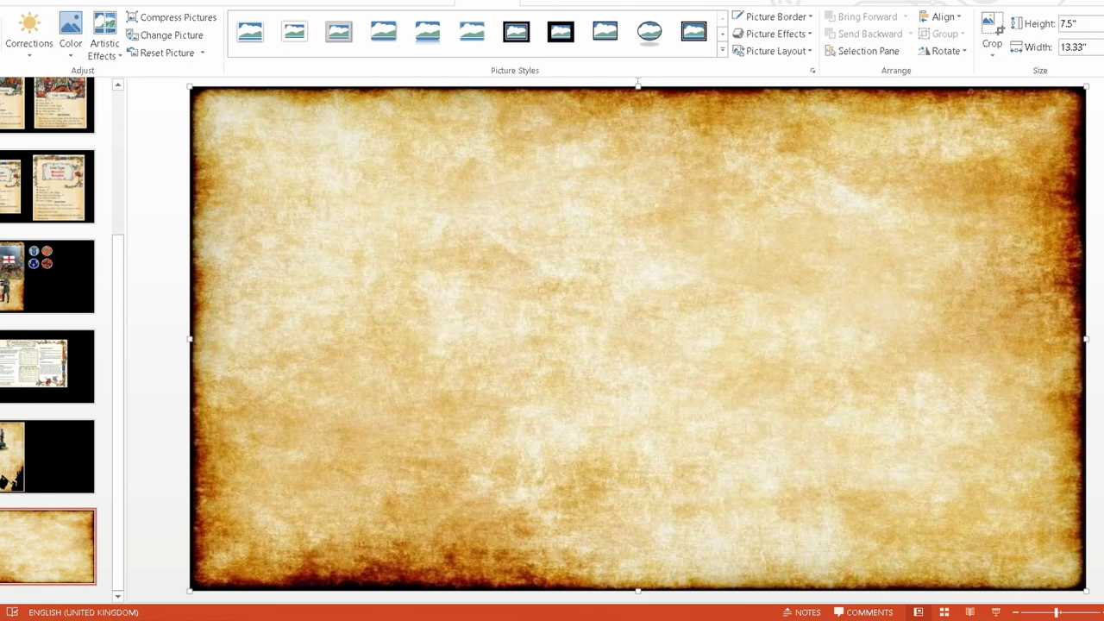
{"action": "left_click_drag", "start_coordinate": [1086, 591], "coordinate": [750, 547]}
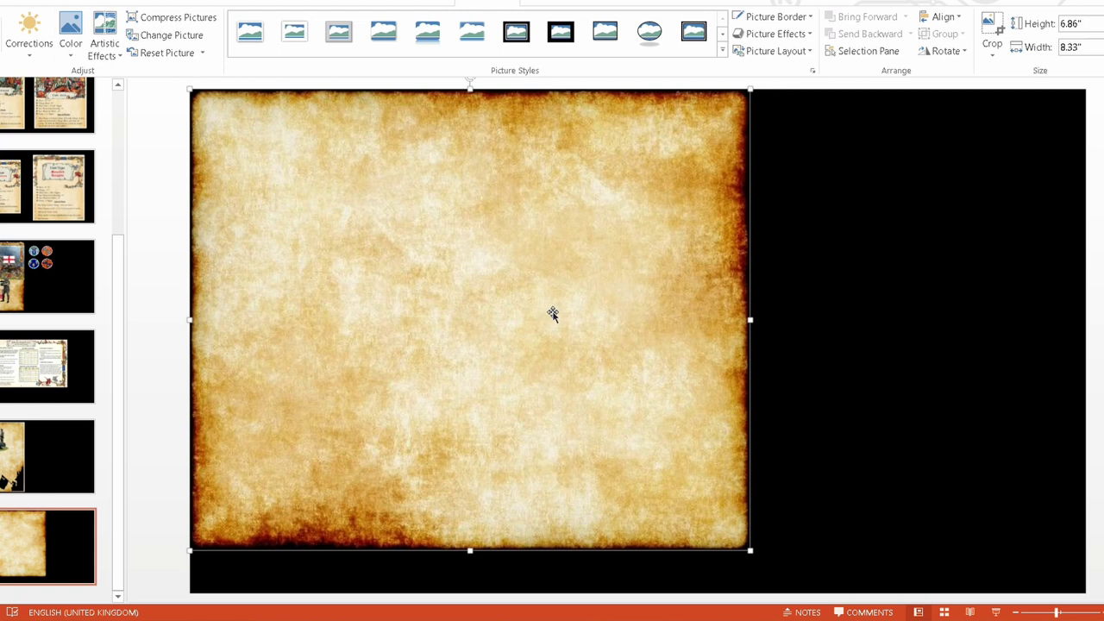
{"action": "left_click_drag", "start_coordinate": [553, 313], "coordinate": [731, 322]}
{"action": "left_click_drag", "start_coordinate": [841, 336], "coordinate": [596, 357]}
{"action": "left_click_drag", "start_coordinate": [483, 377], "coordinate": [570, 369]}
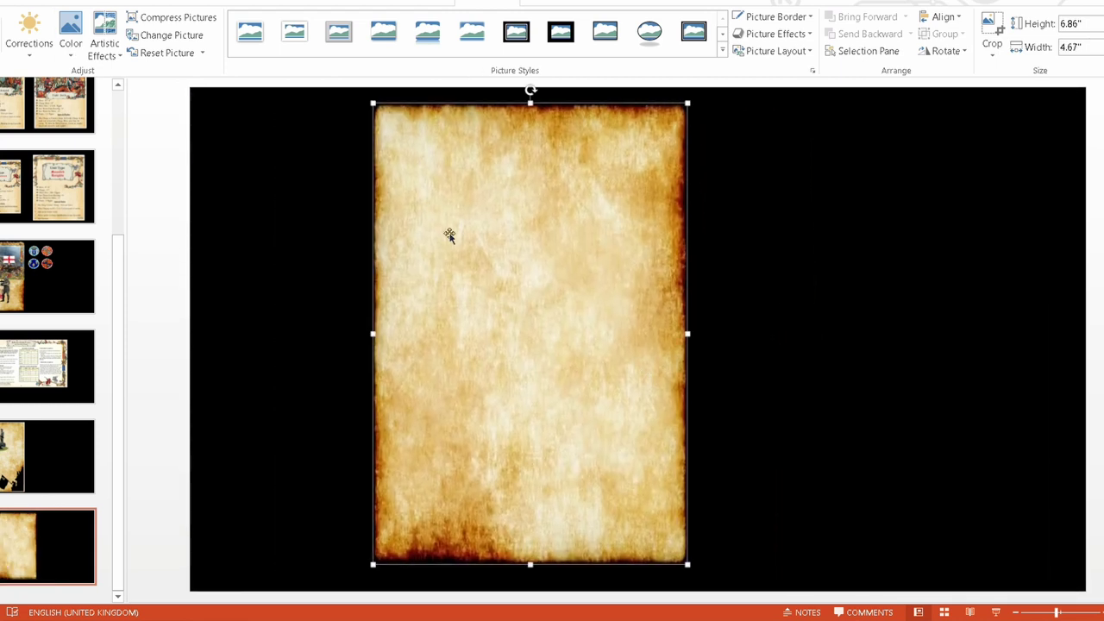
{"action": "left_click_drag", "start_coordinate": [418, 181], "coordinate": [411, 173]}
{"action": "left_click_drag", "start_coordinate": [451, 226], "coordinate": [451, 226]}
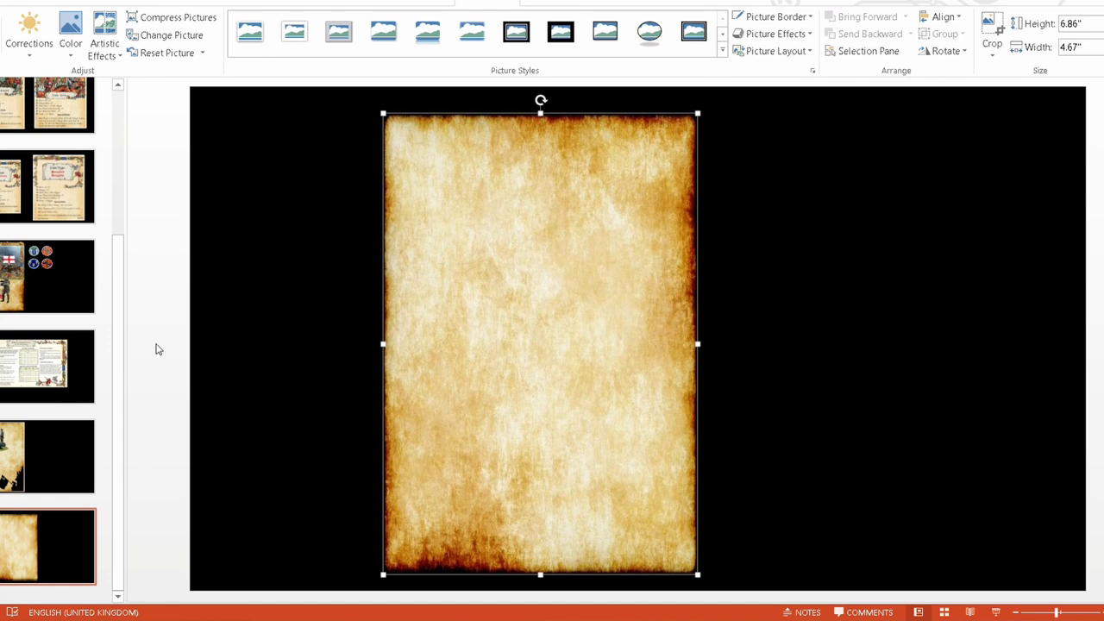
Copy the longbowmen photo from the existing card slide.
{"action": "left_click", "coordinate": [58, 303]}
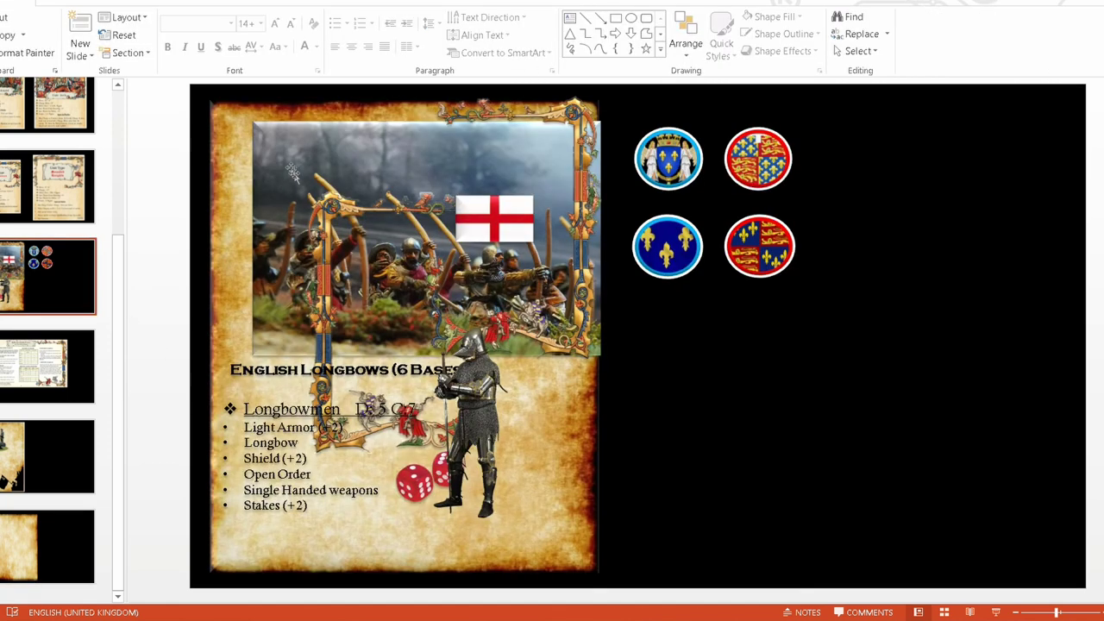
{"action": "left_click", "coordinate": [294, 173]}
{"action": "right_click", "coordinate": [291, 168]}
{"action": "left_click", "coordinate": [320, 195]}
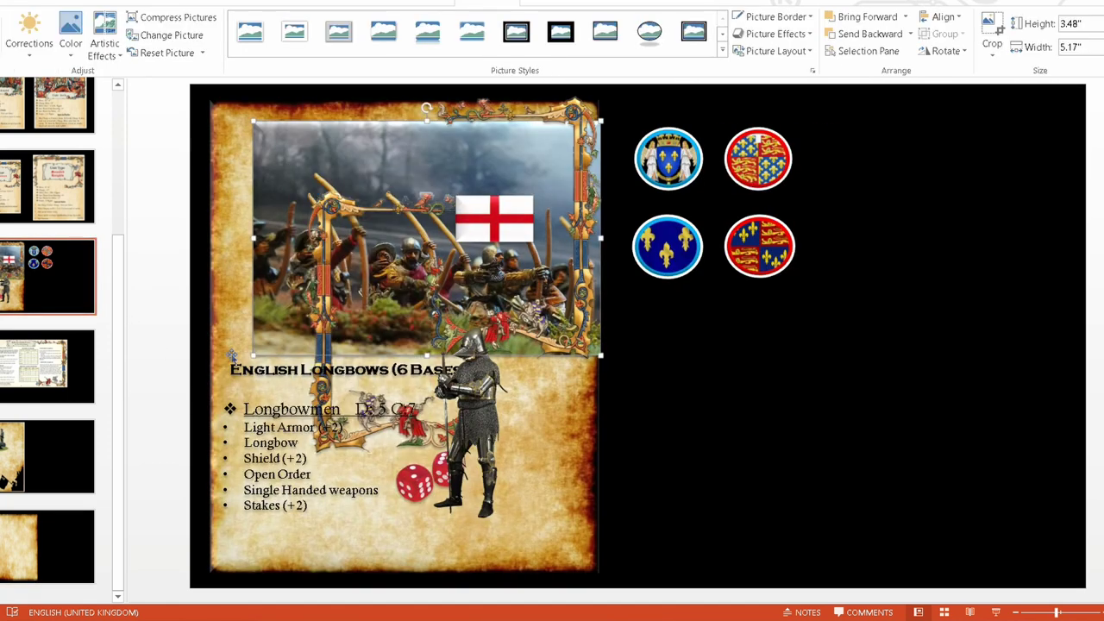
Paste the photo onto the parchment slide, shrink it and place it near the parchment's top.
{"action": "left_click", "coordinate": [77, 531]}
{"action": "right_click", "coordinate": [525, 236]}
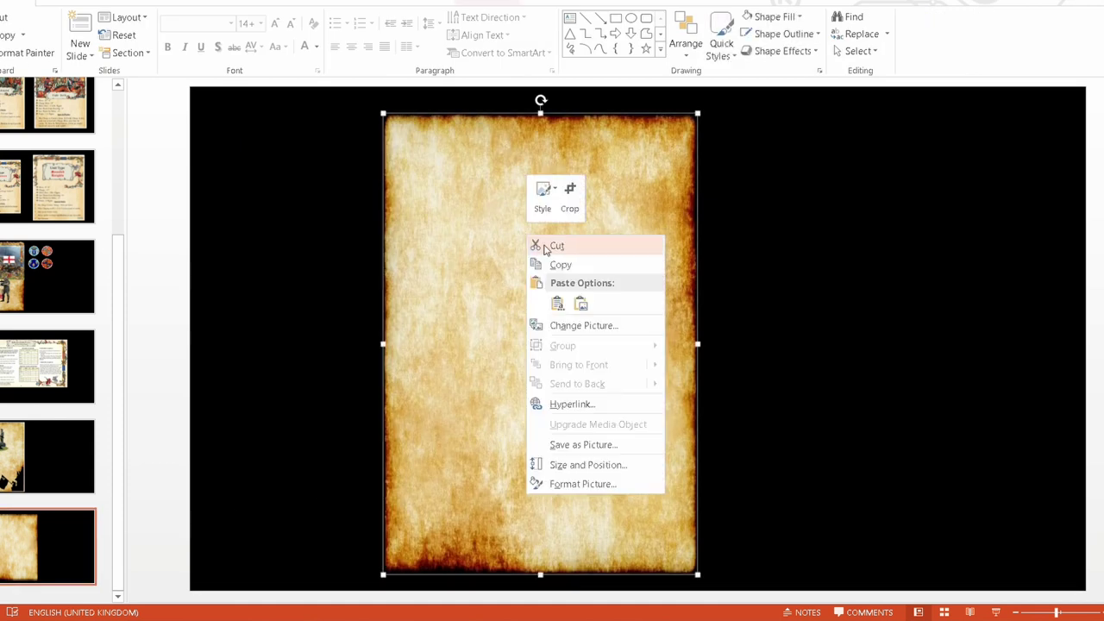
{"action": "left_click", "coordinate": [557, 304]}
{"action": "left_click_drag", "start_coordinate": [505, 284], "coordinate": [584, 294]}
{"action": "left_click_drag", "start_coordinate": [333, 133], "coordinate": [395, 176]}
{"action": "left_click_drag", "start_coordinate": [450, 227], "coordinate": [448, 186]}
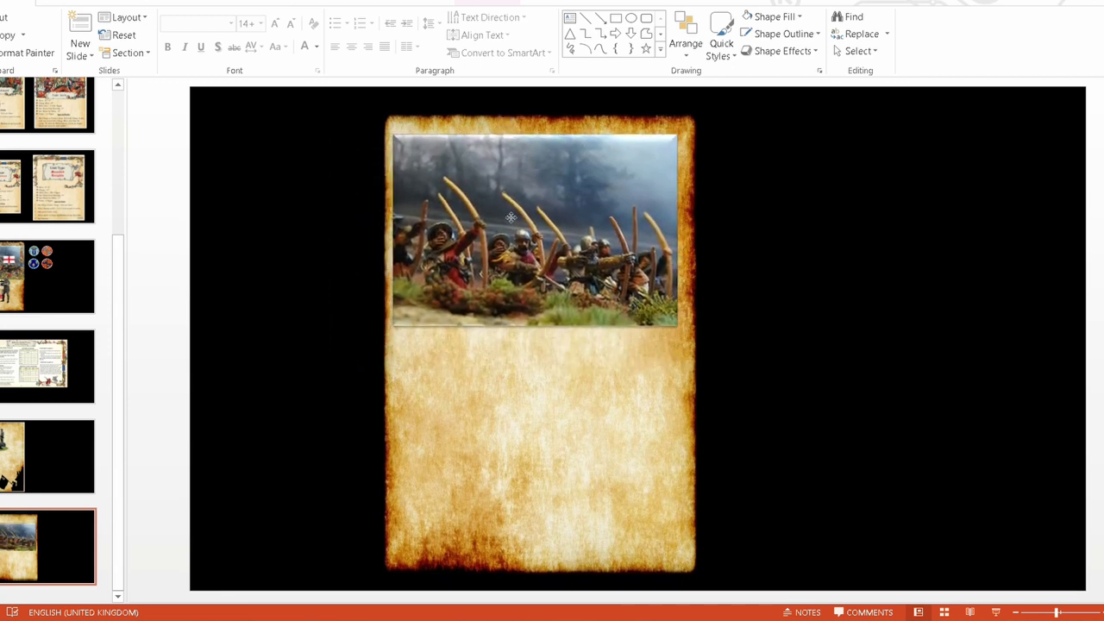
Centre the photo, then apply the Preset 1 shape effect to the photo and the parchment.
{"action": "left_click_drag", "start_coordinate": [506, 219], "coordinate": [511, 219]}
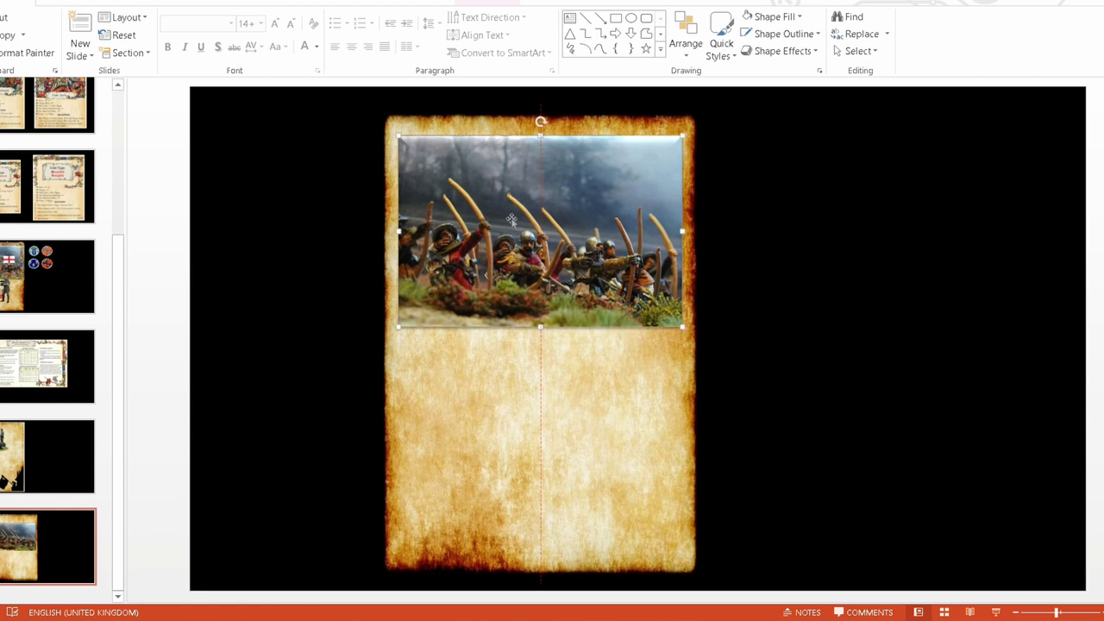
{"action": "left_click", "coordinate": [778, 52]}
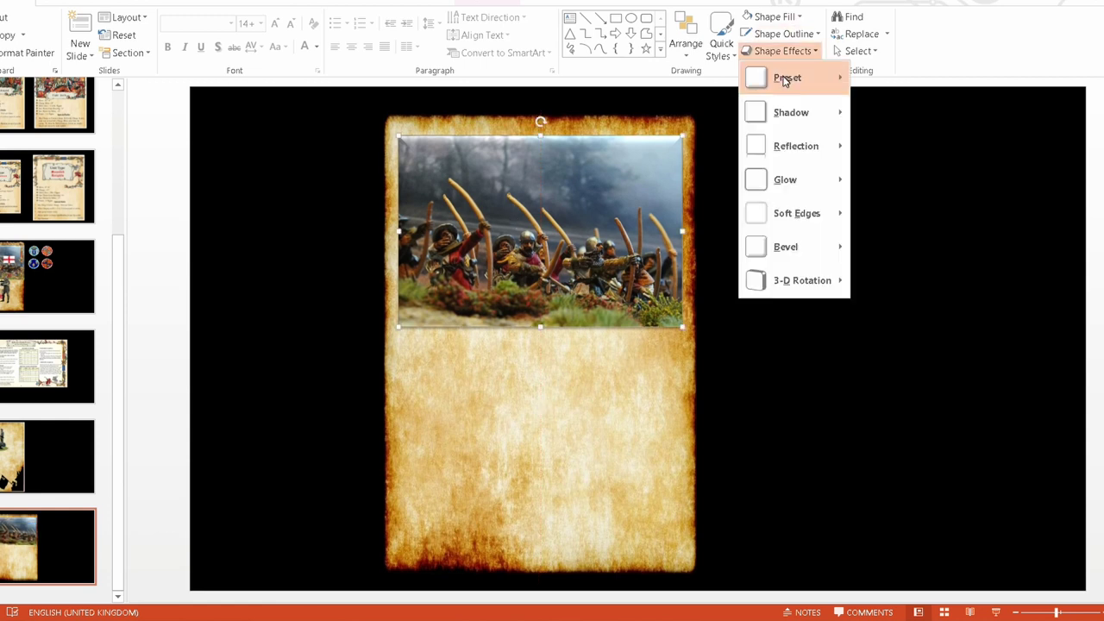
{"action": "mouse_move", "coordinate": [785, 78]}
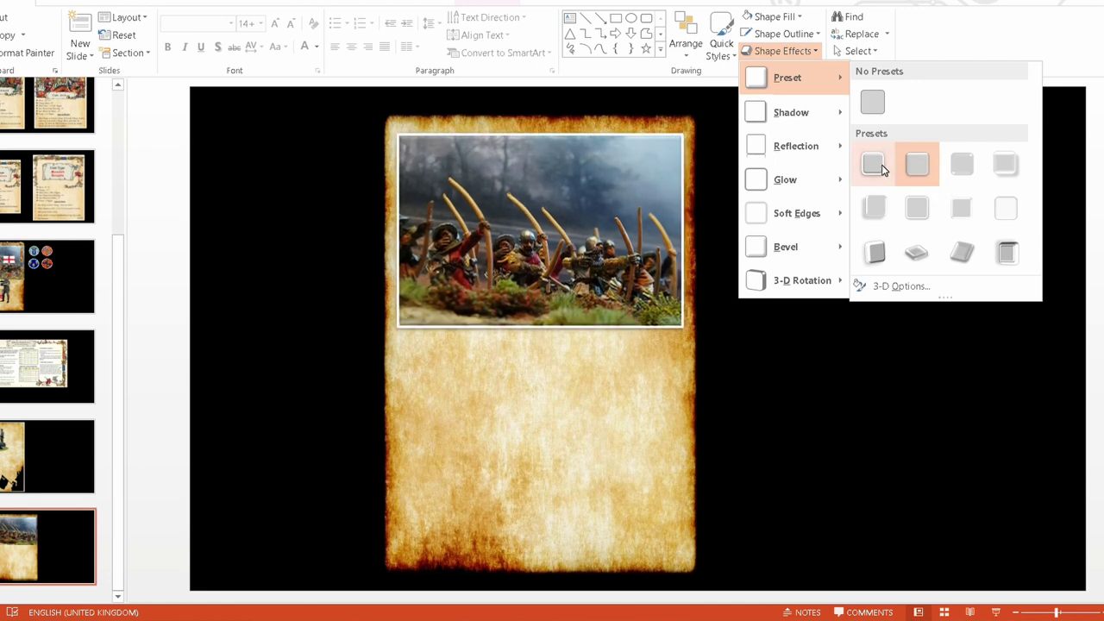
{"action": "left_click", "coordinate": [873, 165]}
{"action": "left_click", "coordinate": [592, 503]}
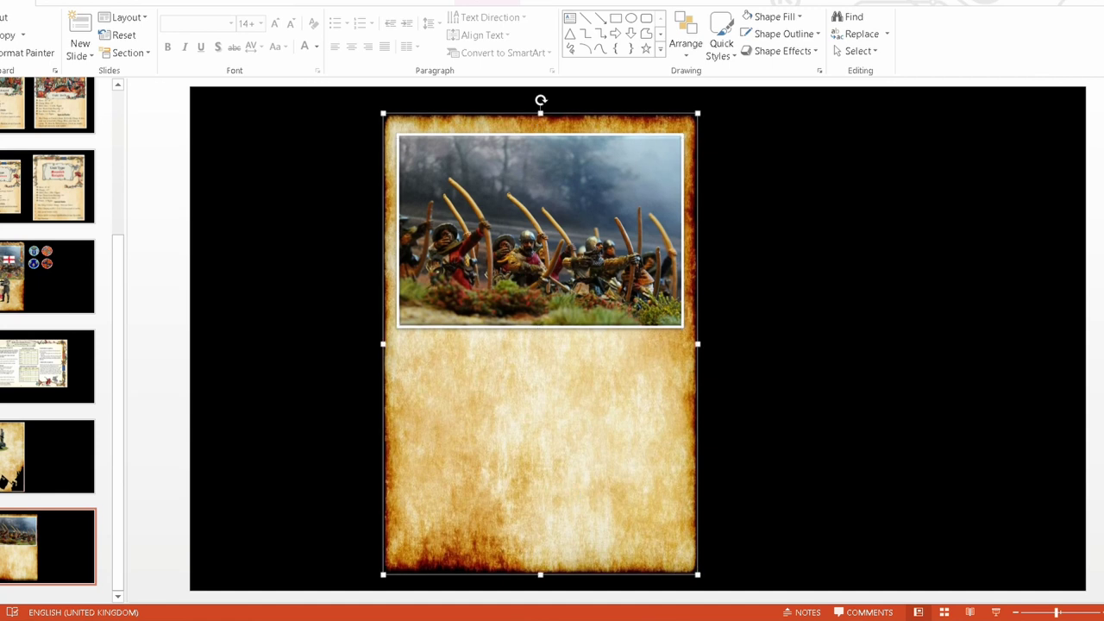
{"action": "left_click", "coordinate": [774, 52]}
{"action": "left_click", "coordinate": [871, 164]}
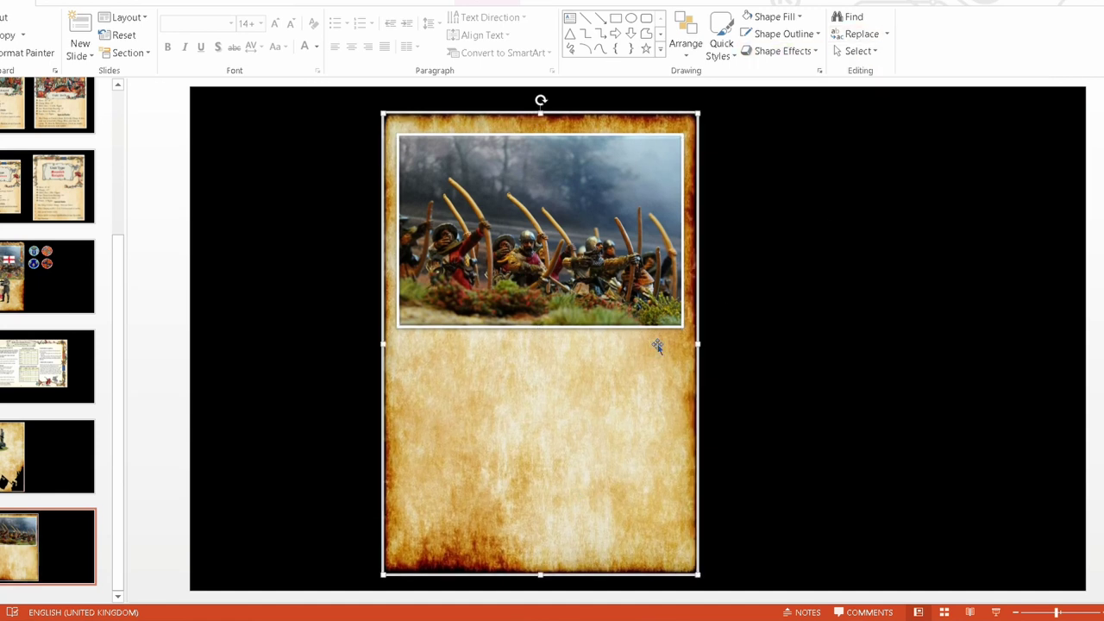
Shrink the longbowmen photo slightly and recentre it on the parchment.
{"action": "left_click", "coordinate": [507, 291]}
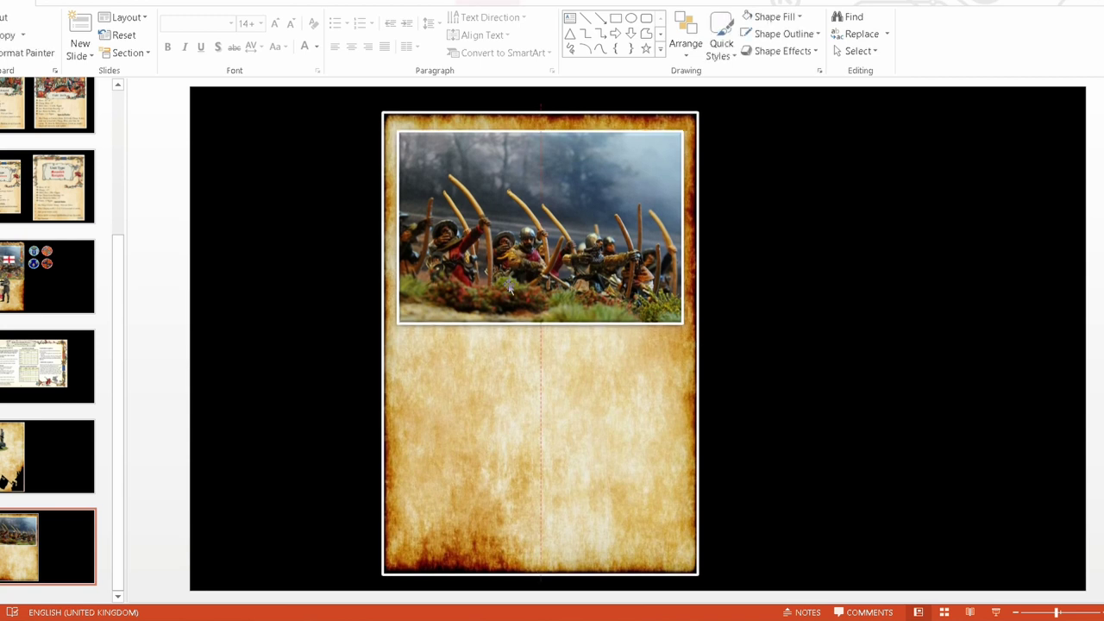
{"action": "left_click_drag", "start_coordinate": [682, 323], "coordinate": [665, 310]}
{"action": "left_click_drag", "start_coordinate": [580, 286], "coordinate": [588, 284]}
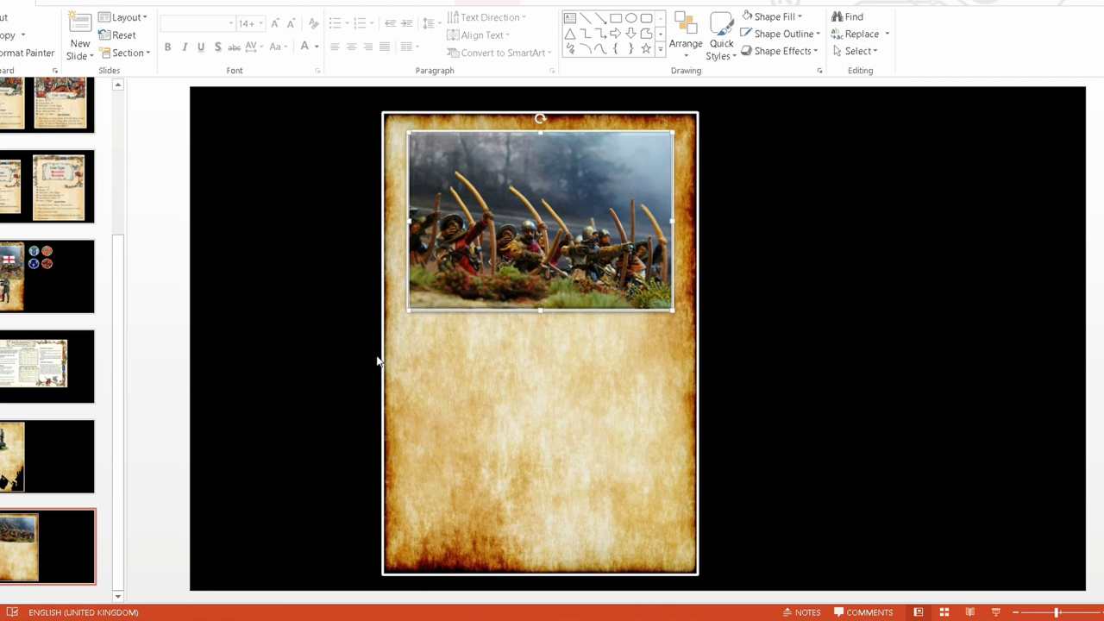
Insert the blank kisspng paper scroll picture onto the slide.
{"action": "left_click", "coordinate": [65, 4]}
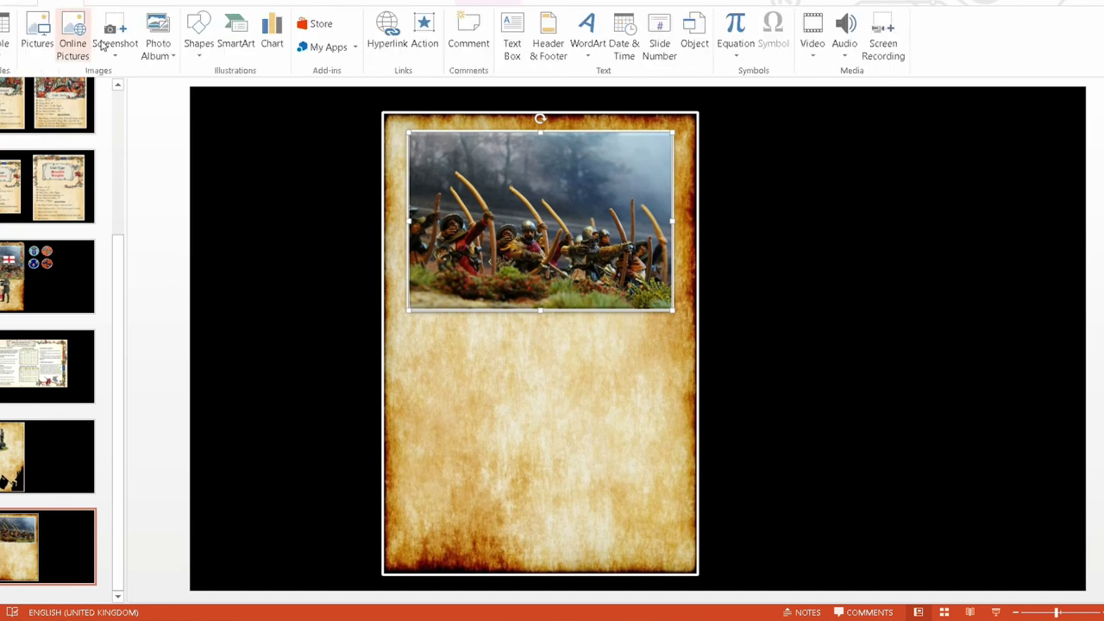
{"action": "left_click", "coordinate": [37, 43]}
{"action": "scroll", "coordinate": [724, 269], "scroll_direction": "down", "scroll_amount": 5}
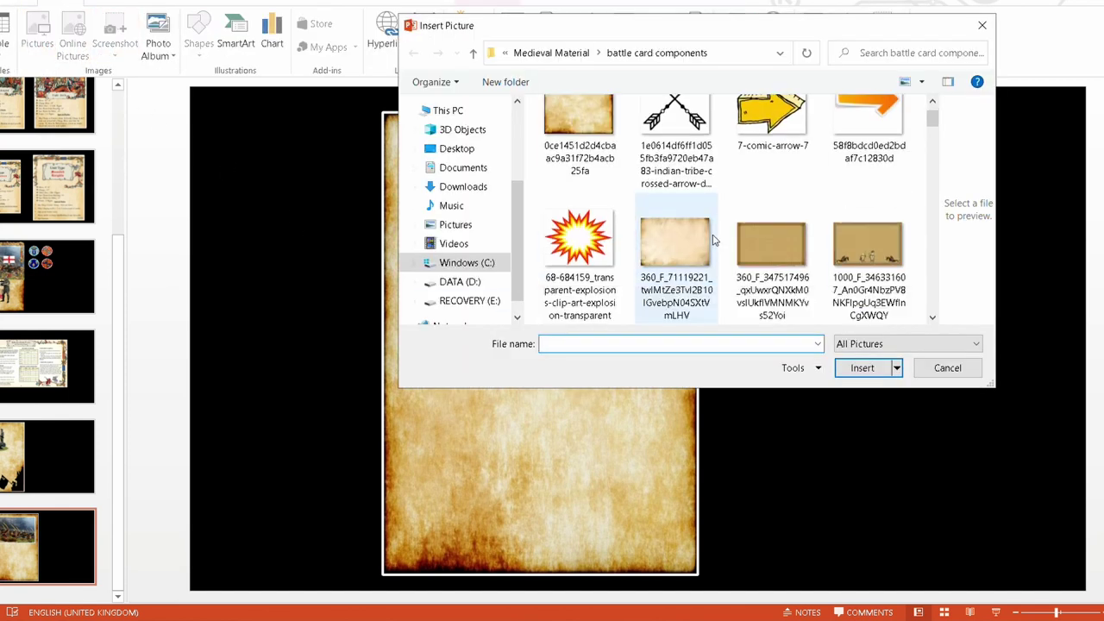
{"action": "scroll", "coordinate": [724, 269], "scroll_direction": "down", "scroll_amount": 10}
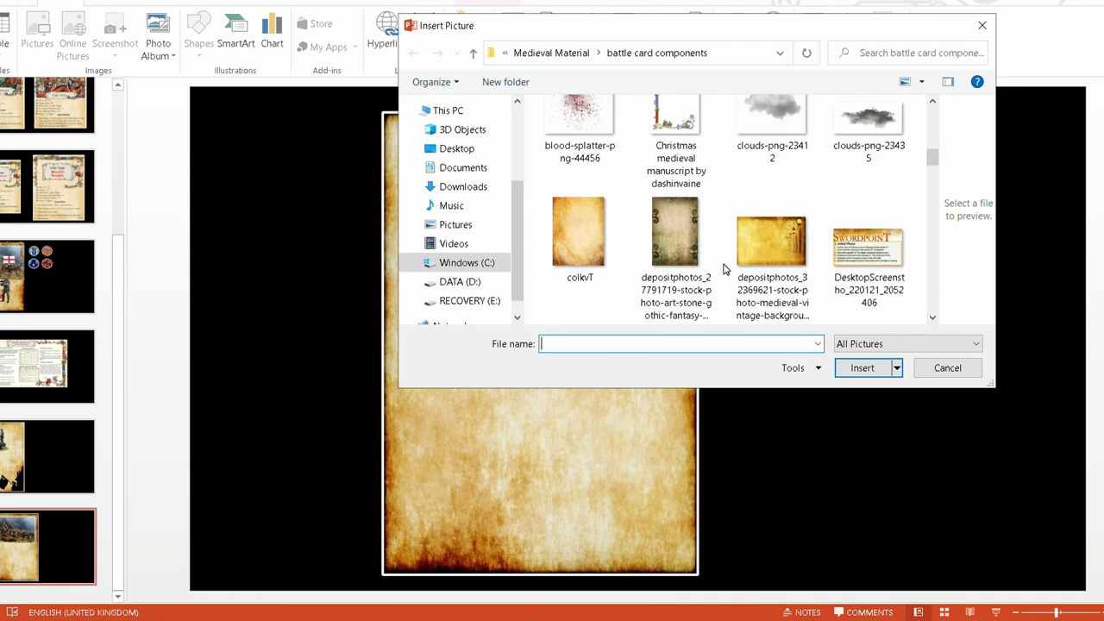
{"action": "scroll", "coordinate": [727, 272], "scroll_direction": "down", "scroll_amount": 3}
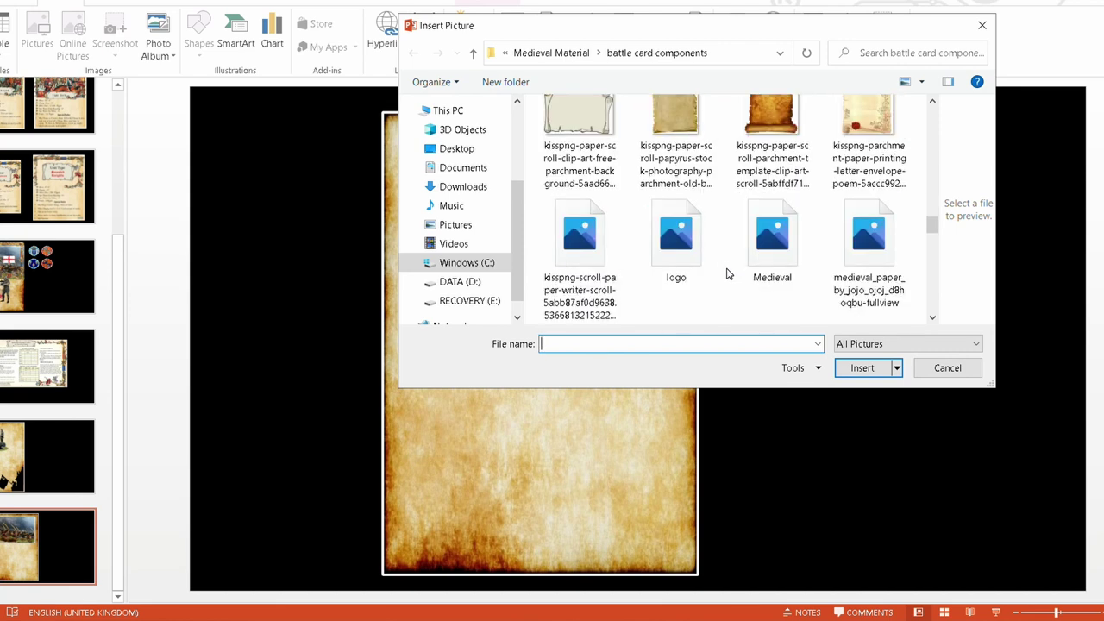
{"action": "scroll", "coordinate": [723, 263], "scroll_direction": "up", "scroll_amount": 1}
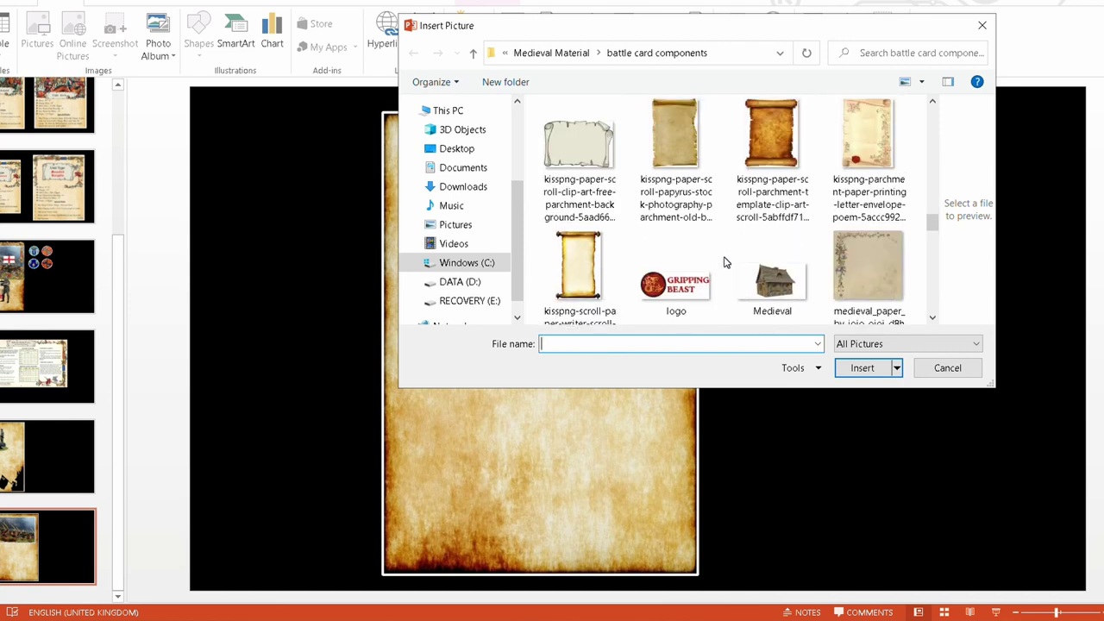
{"action": "left_click", "coordinate": [578, 155]}
{"action": "left_click", "coordinate": [863, 367]}
Resize the scroll to a 3.54" by 1.06" banner overlapping the photo's lower edge.
{"action": "left_click_drag", "start_coordinate": [558, 280], "coordinate": [465, 281]}
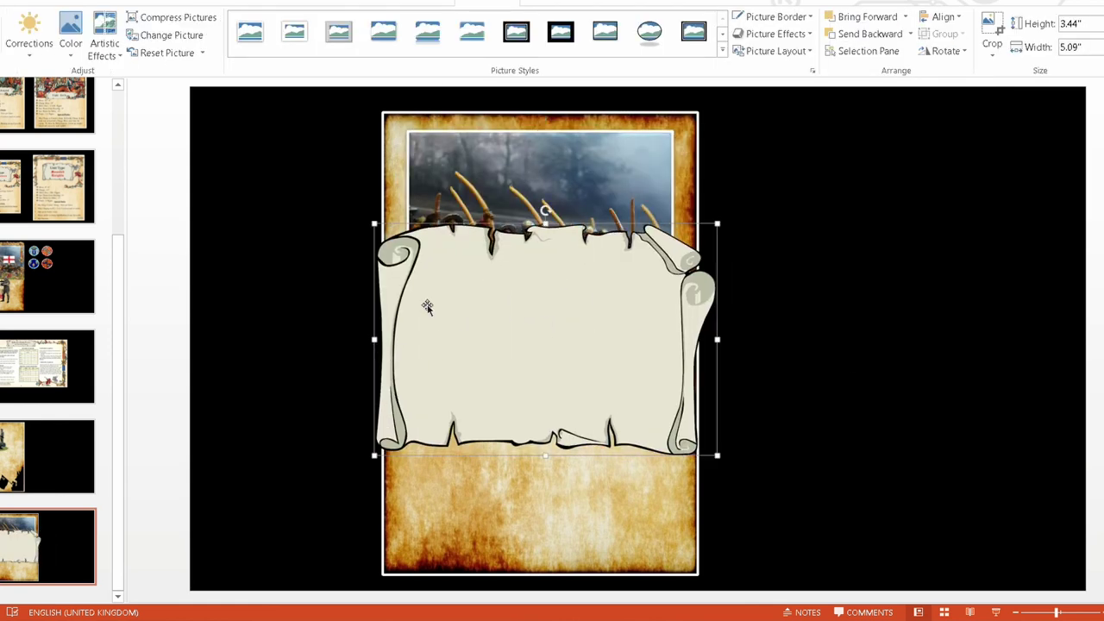
{"action": "left_click_drag", "start_coordinate": [545, 223], "coordinate": [545, 328]}
{"action": "left_click_drag", "start_coordinate": [374, 391], "coordinate": [434, 392]}
{"action": "left_click_drag", "start_coordinate": [717, 393], "coordinate": [675, 397]}
{"action": "left_click_drag", "start_coordinate": [552, 457], "coordinate": [522, 315]}
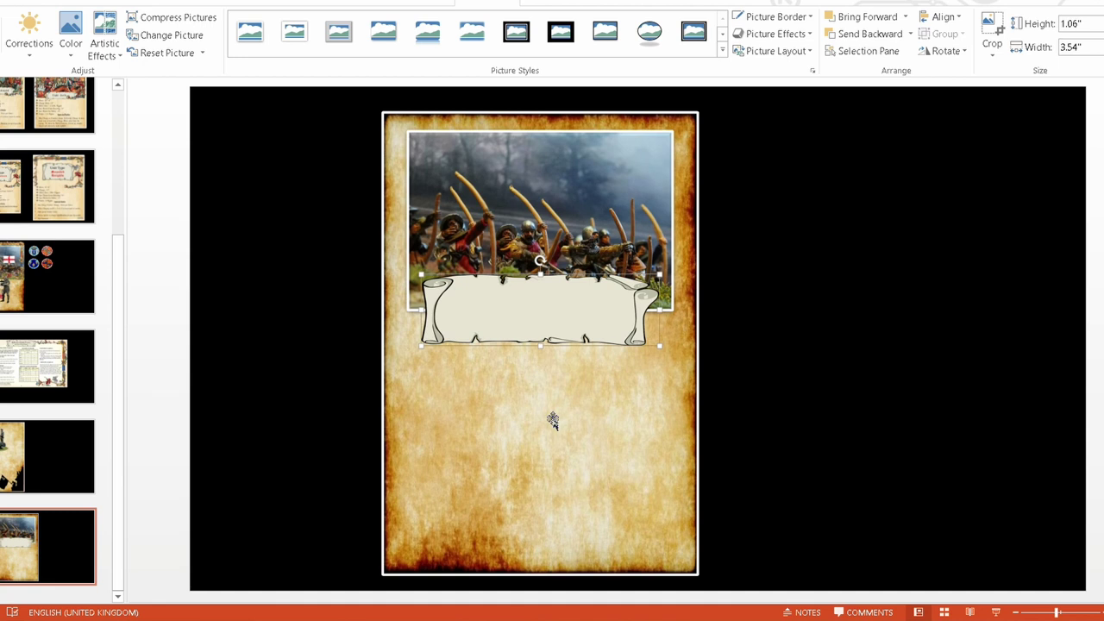
Give the scroll banner an outer drop shadow, then open Picture Effects for the archers photo.
{"action": "left_click", "coordinate": [777, 39]}
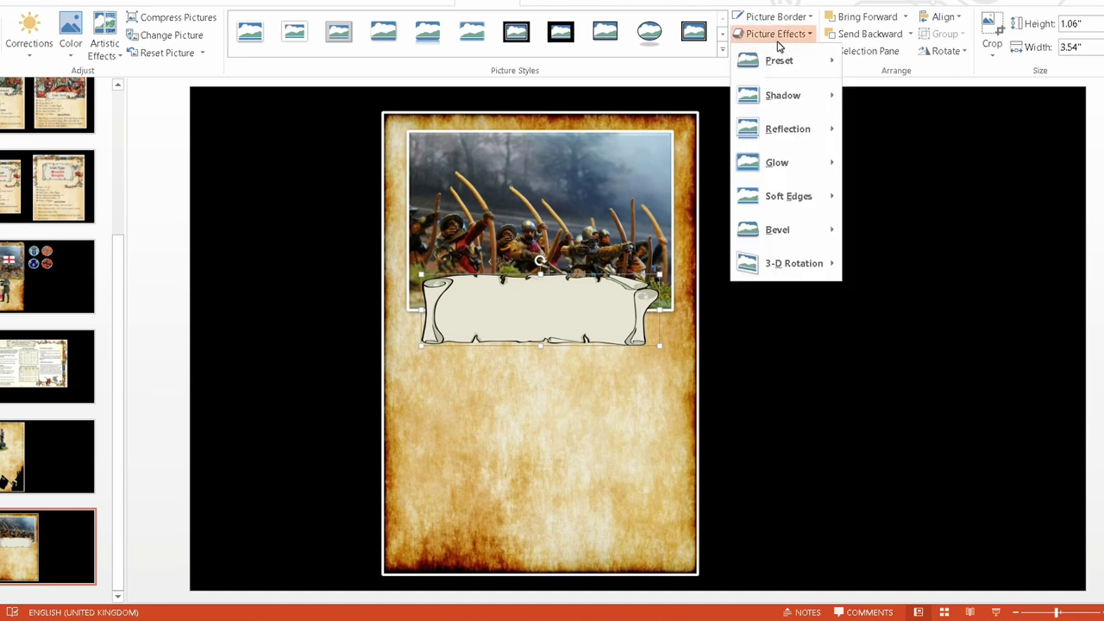
{"action": "left_click", "coordinate": [803, 102]}
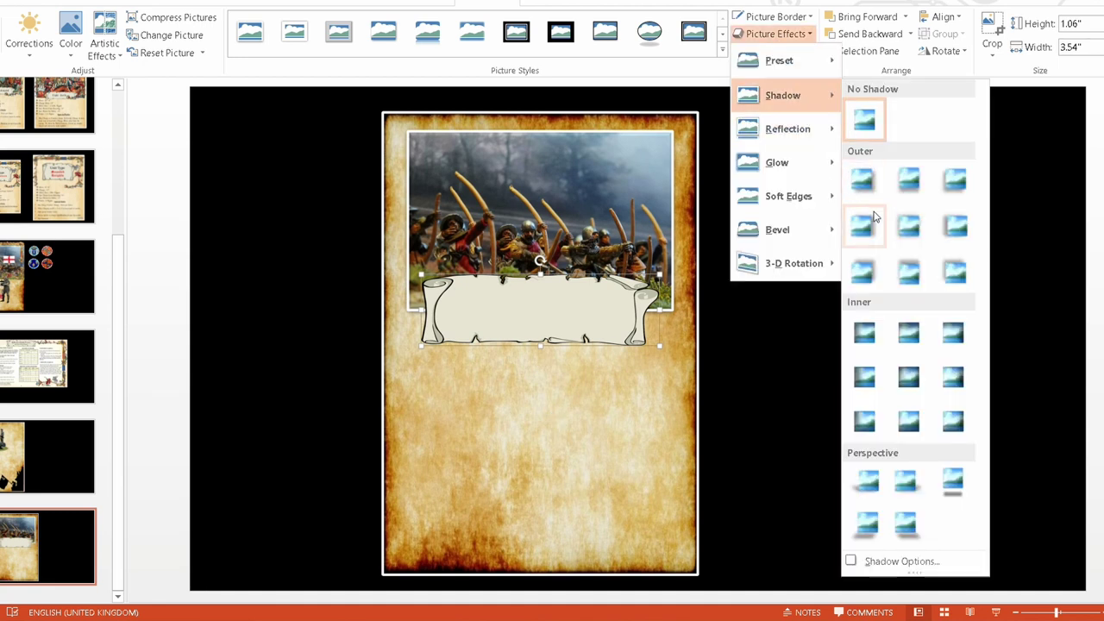
{"action": "left_click", "coordinate": [862, 272]}
{"action": "left_click", "coordinate": [606, 217]}
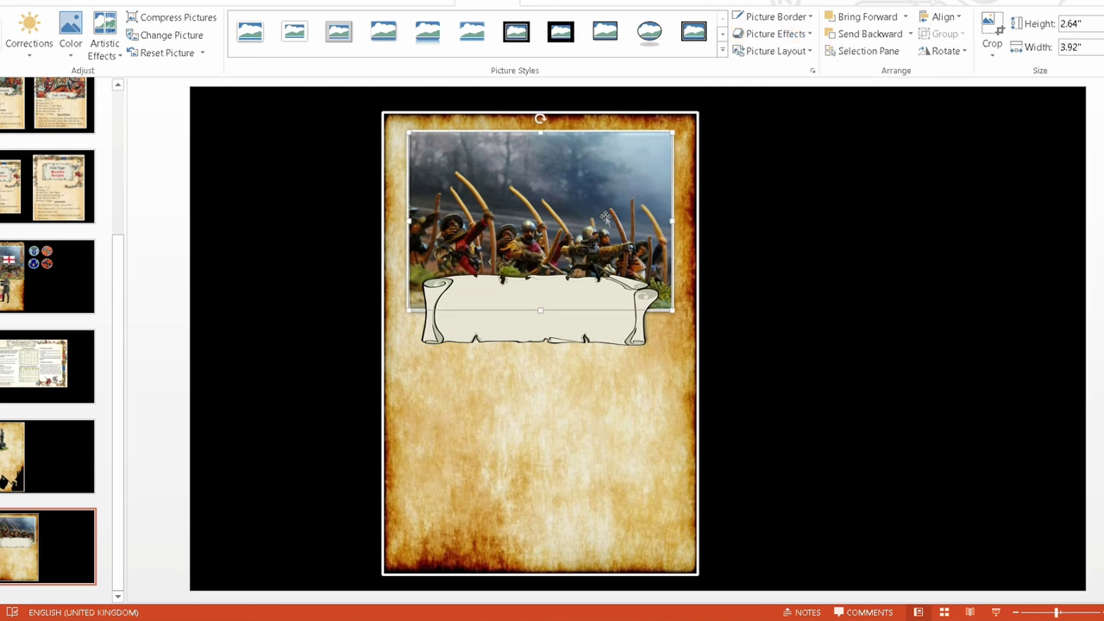
{"action": "left_click", "coordinate": [781, 33]}
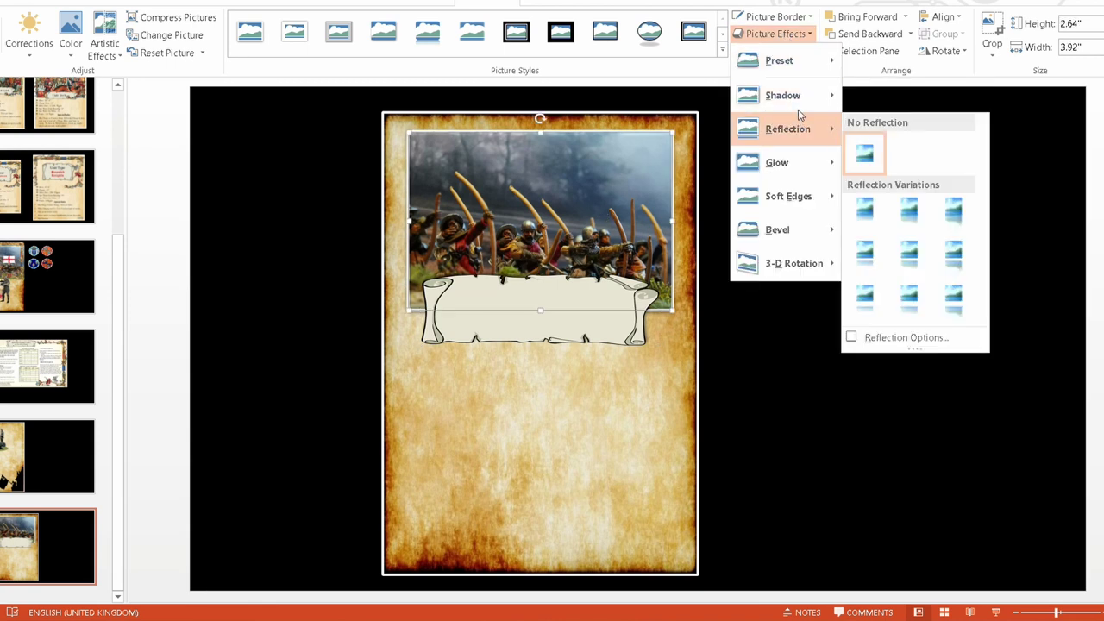